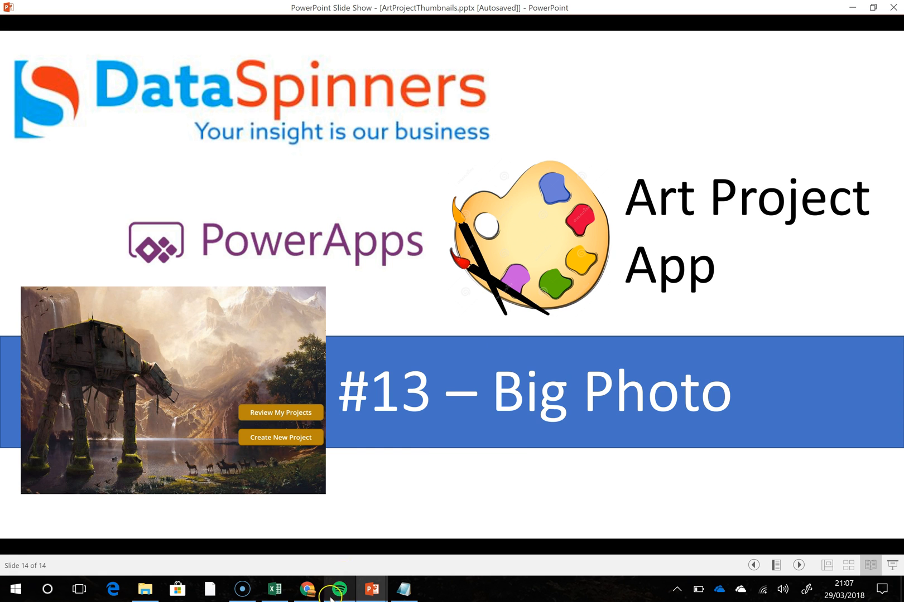
# Run the My Art Projects app in preview, then return to editing.
pyautogui.click(311, 594)
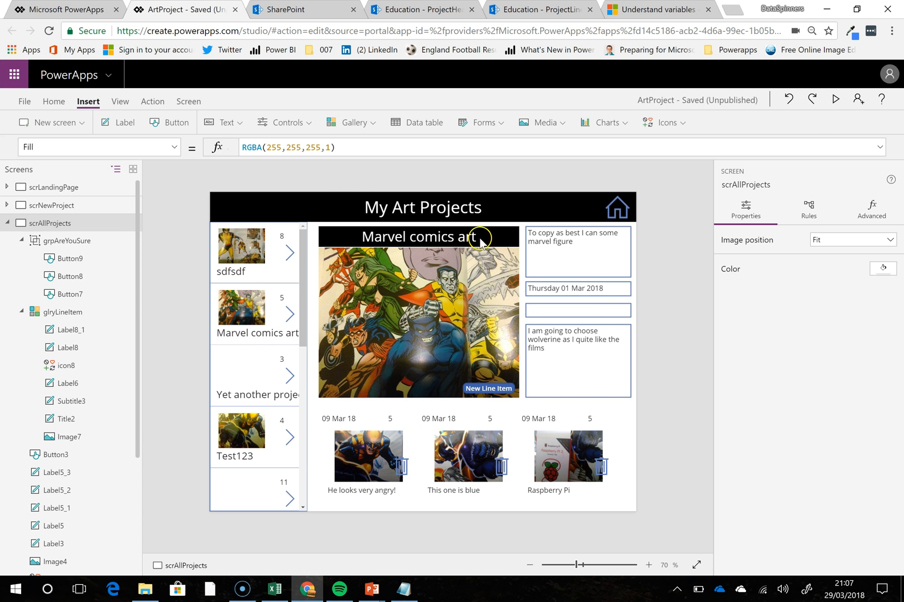
pyautogui.click(836, 101)
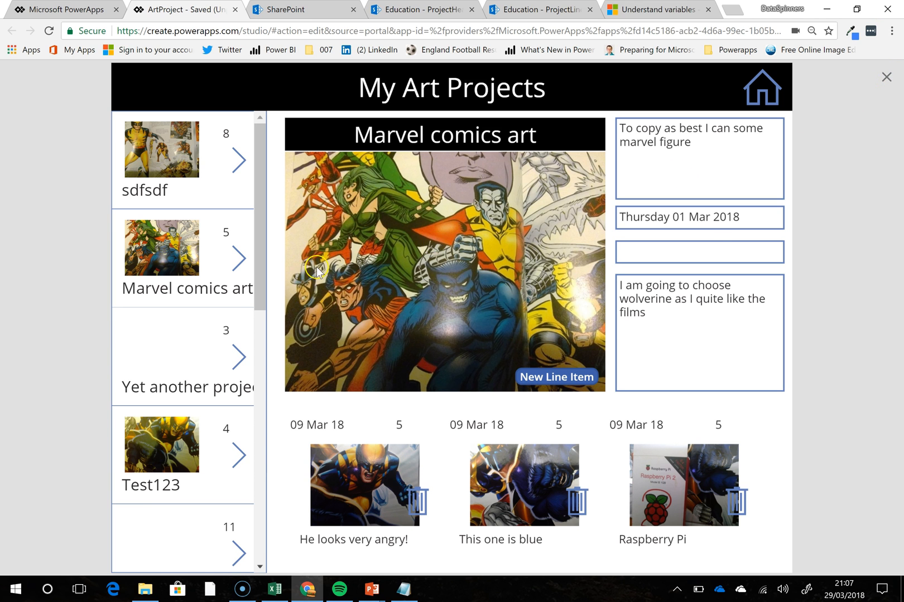
pyautogui.press('Escape')
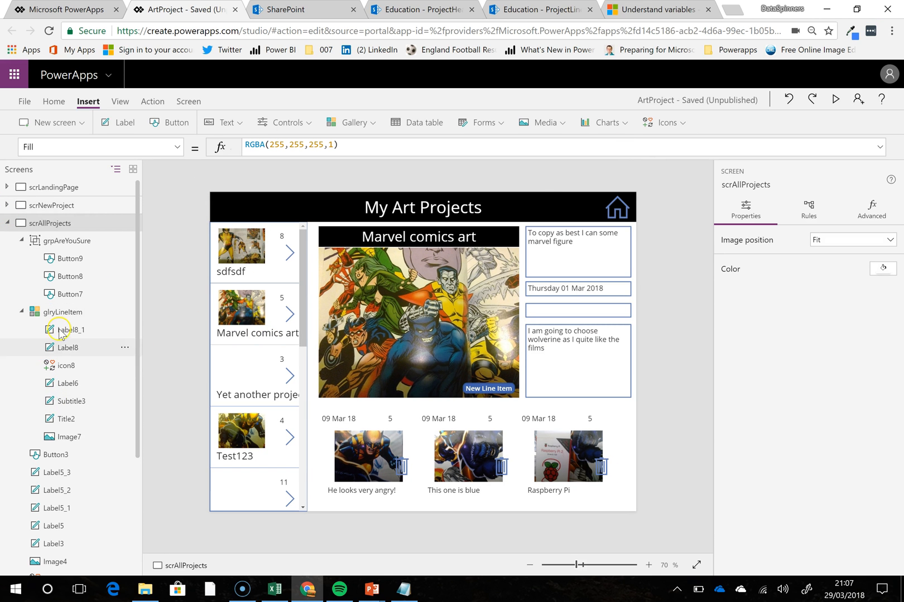
# Collapse scrAllProjects in the tree and switch to the scrLineItems screen.
pyautogui.click(8, 223)
pyautogui.moveTo(50, 241)
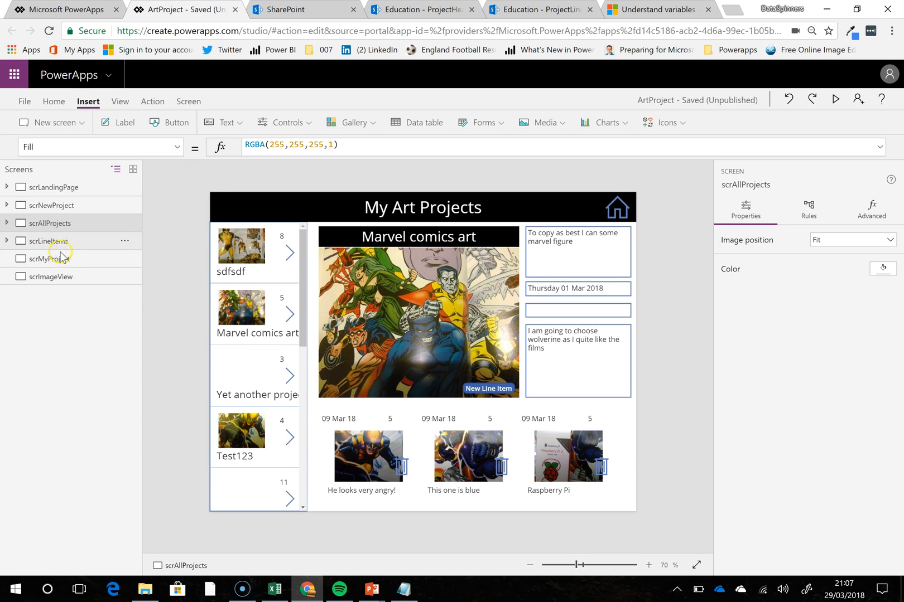
pyautogui.click(71, 241)
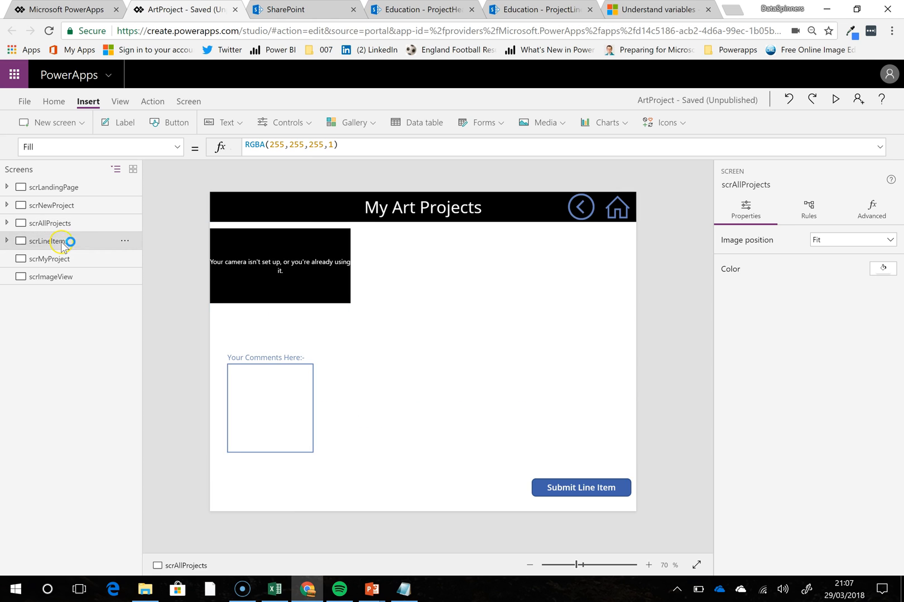
# Duplicate scrLineItems from its screen actions, creating scrLineItems_1.
pyautogui.click(125, 241)
pyautogui.click(151, 317)
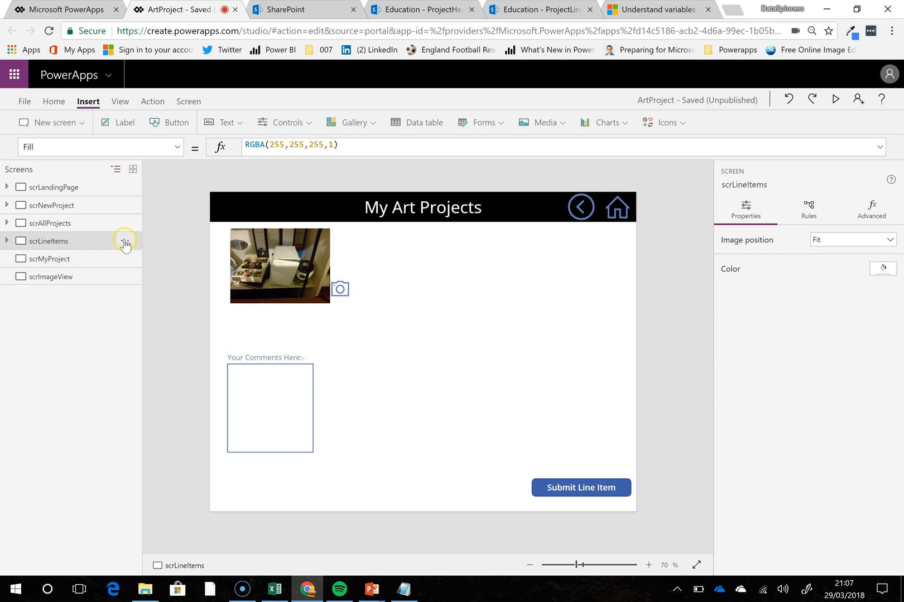
pyautogui.click(125, 243)
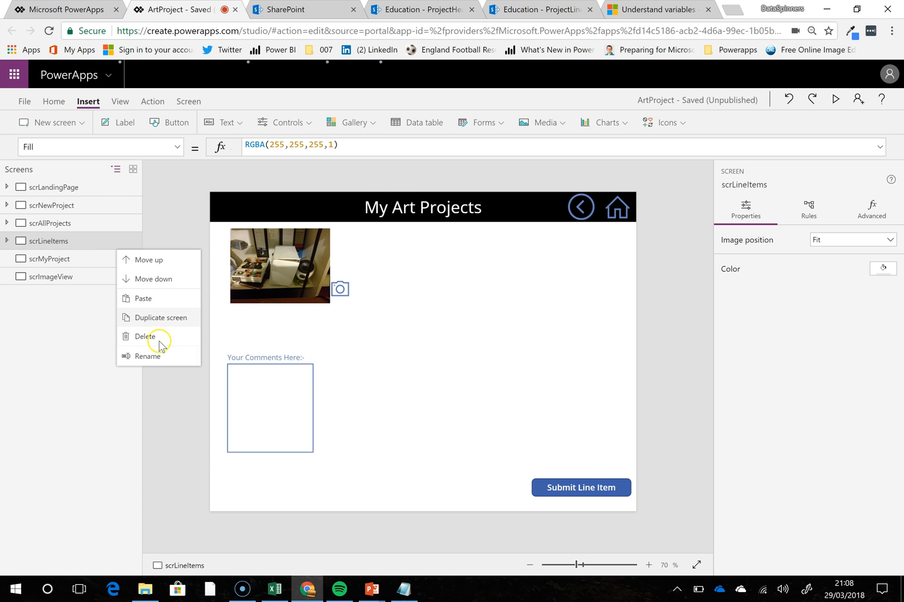
pyautogui.click(161, 318)
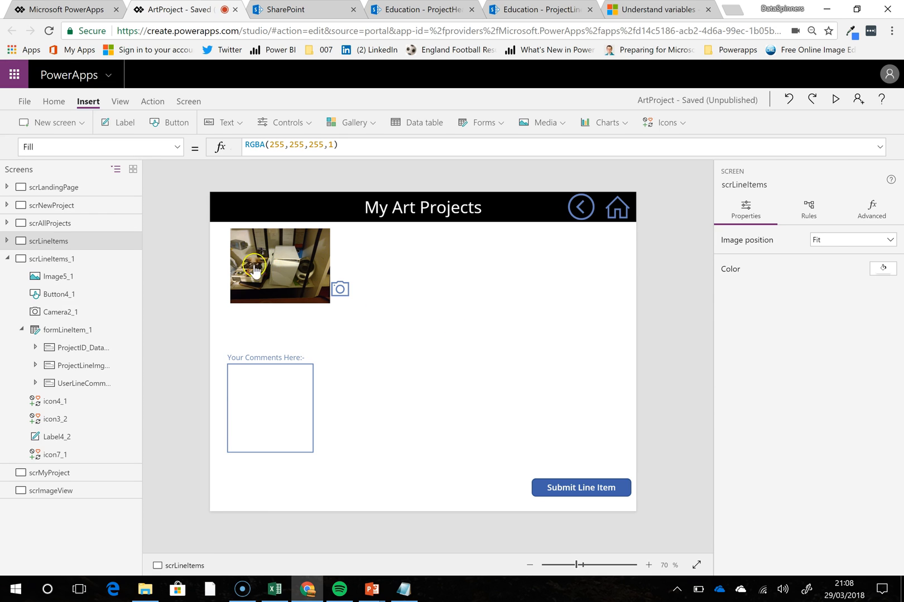
# On scrLineItems_1, delete the camera control and the photo-capture icon.
pyautogui.click(62, 242)
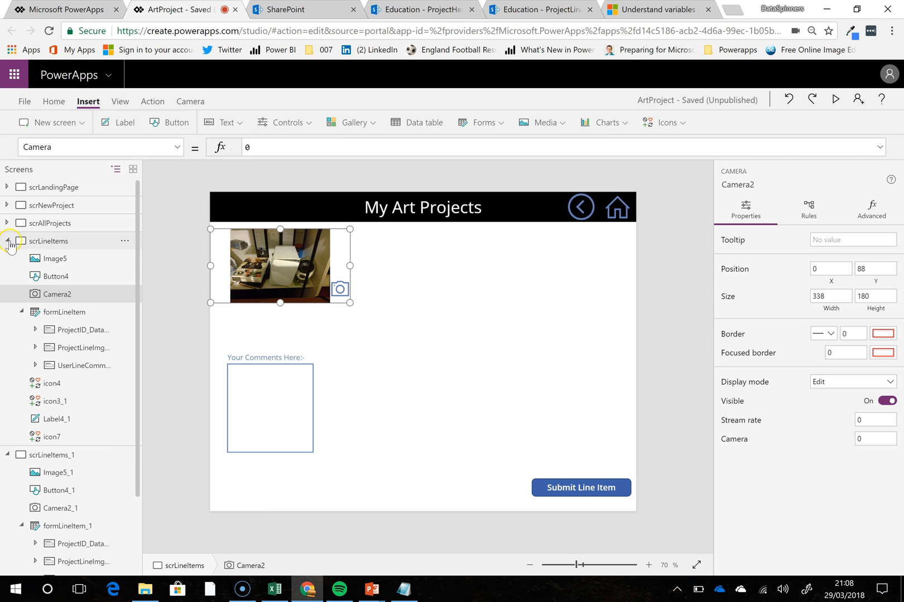
pyautogui.click(8, 241)
pyautogui.click(54, 258)
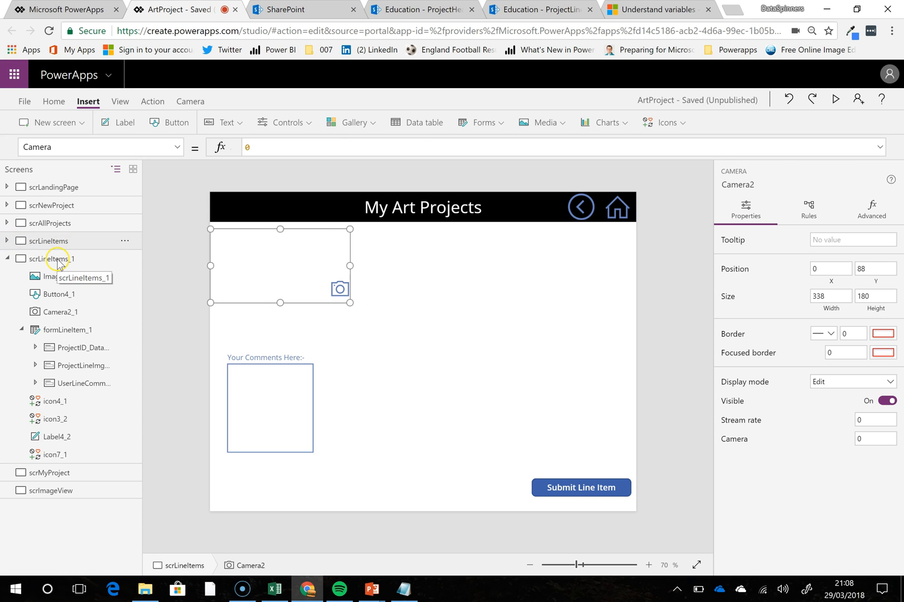
pyautogui.click(303, 326)
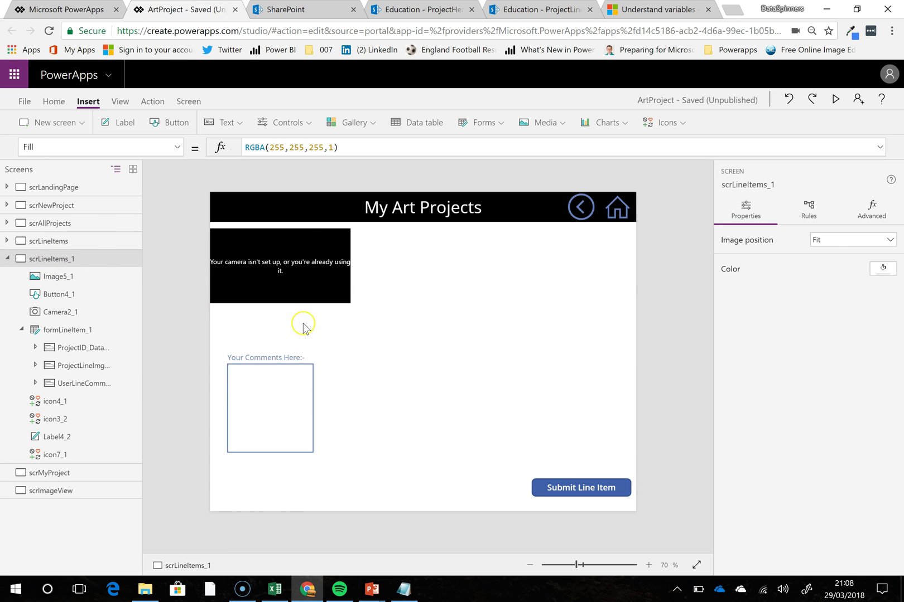
pyautogui.click(308, 271)
pyautogui.click(307, 236)
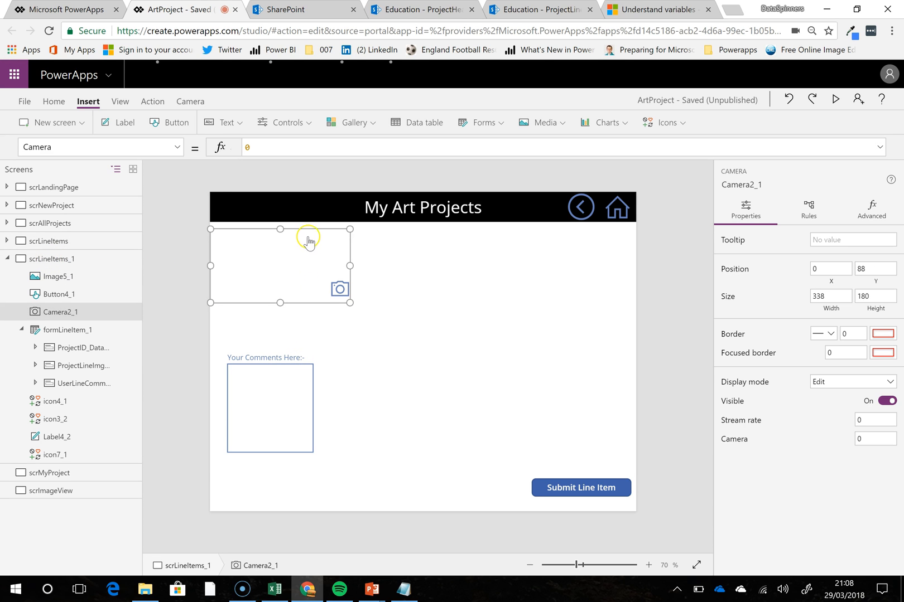
pyautogui.press('Delete')
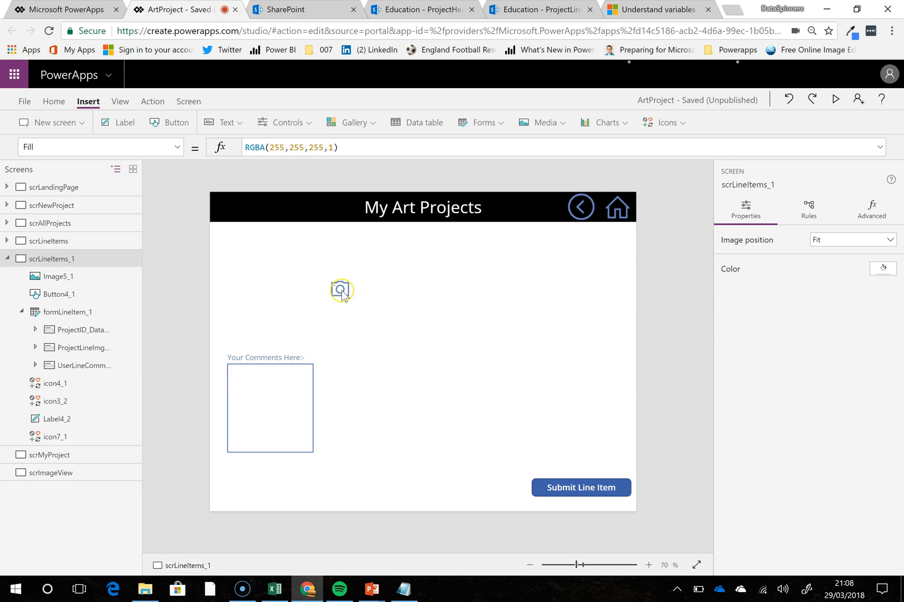
pyautogui.click(340, 290)
pyautogui.press('Delete')
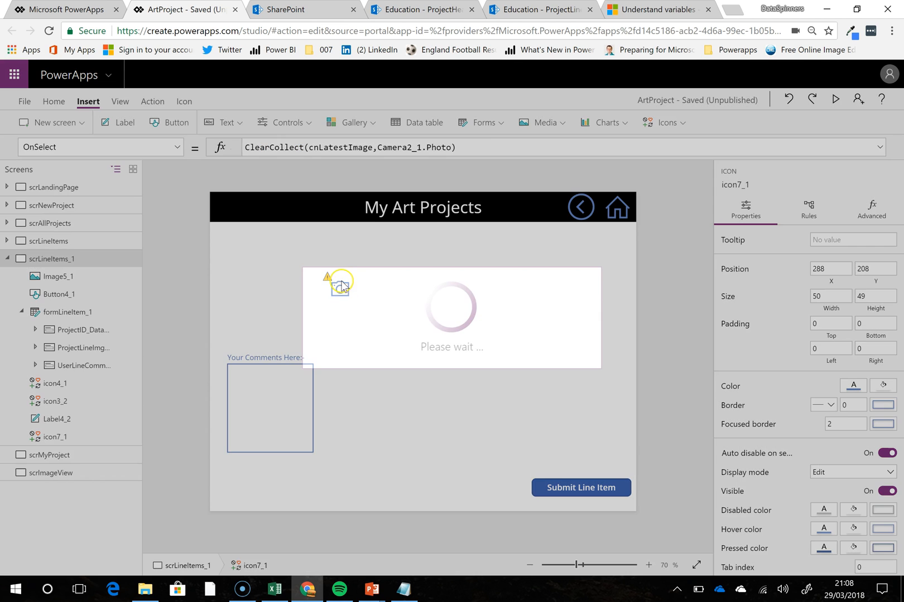
# Delete the line-item form, the Submit Line Item button and the latest-photo image.
pyautogui.click(282, 378)
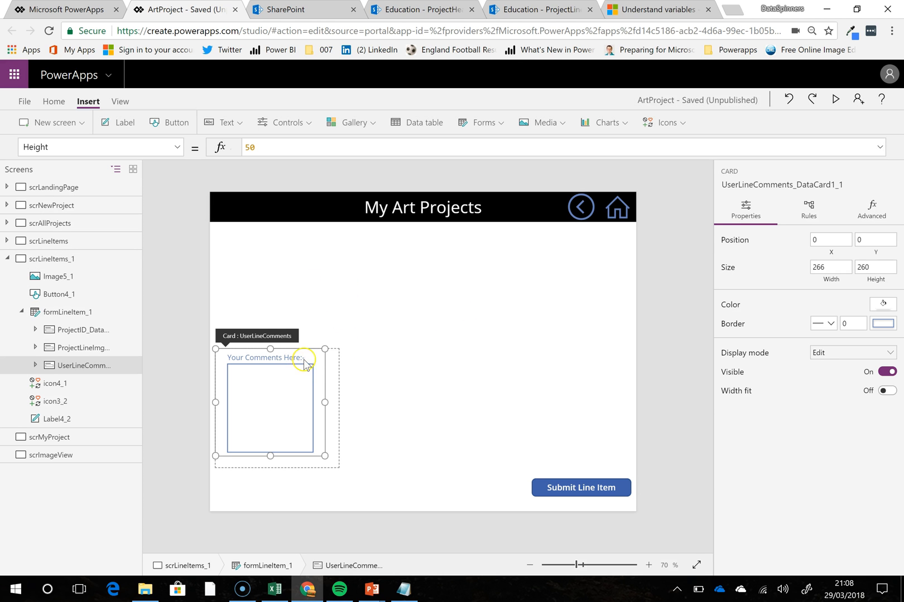
pyautogui.click(334, 357)
pyautogui.press('Delete')
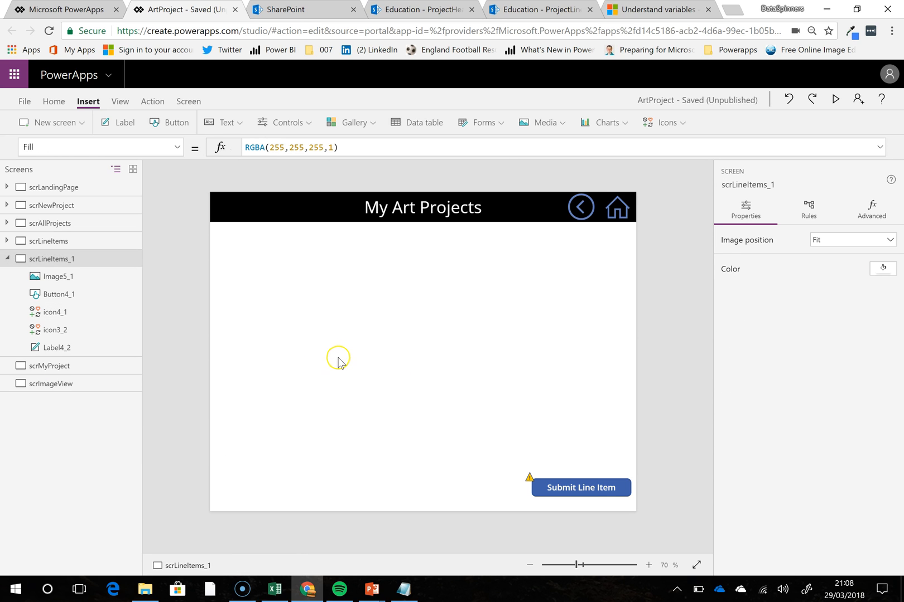
pyautogui.click(569, 490)
pyautogui.press('Delete')
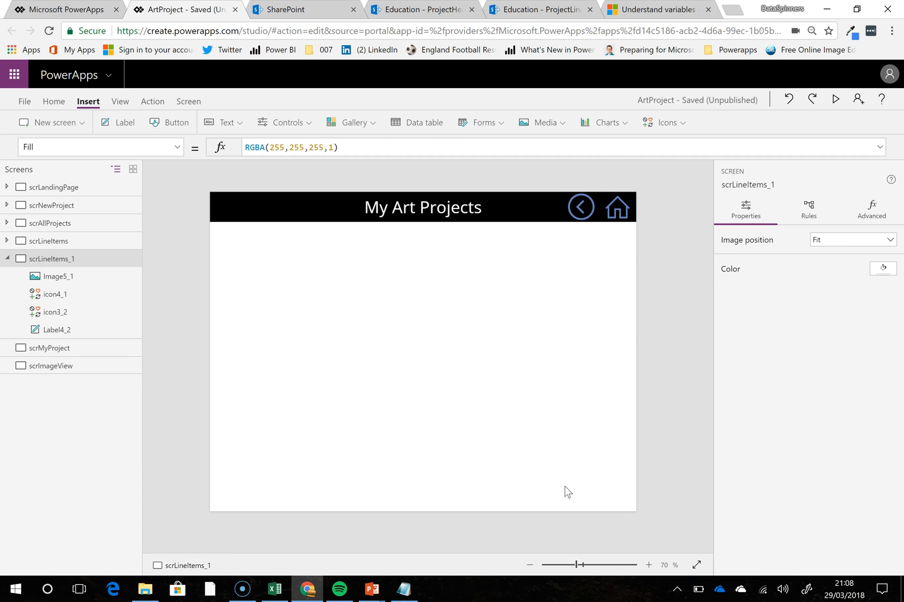
pyautogui.click(63, 277)
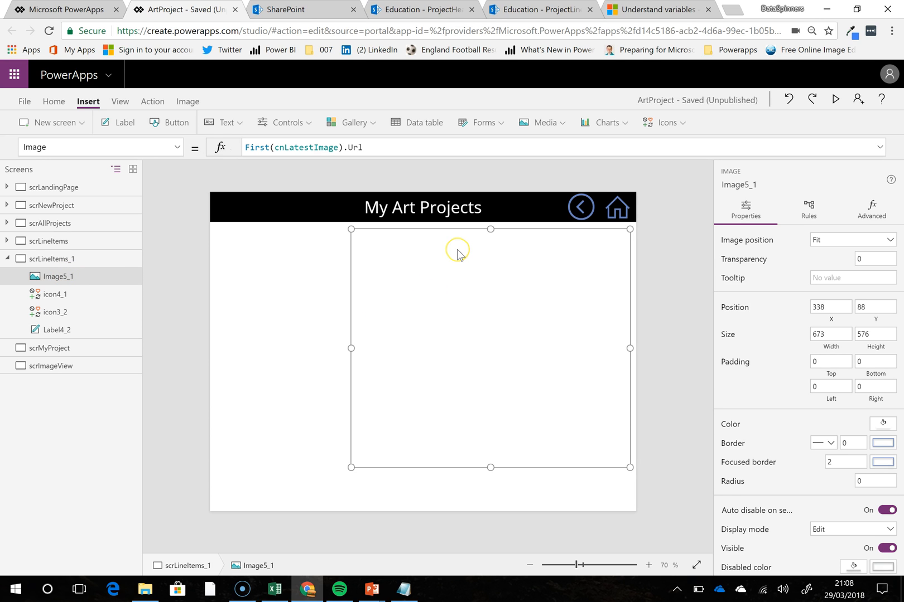
pyautogui.press('Delete')
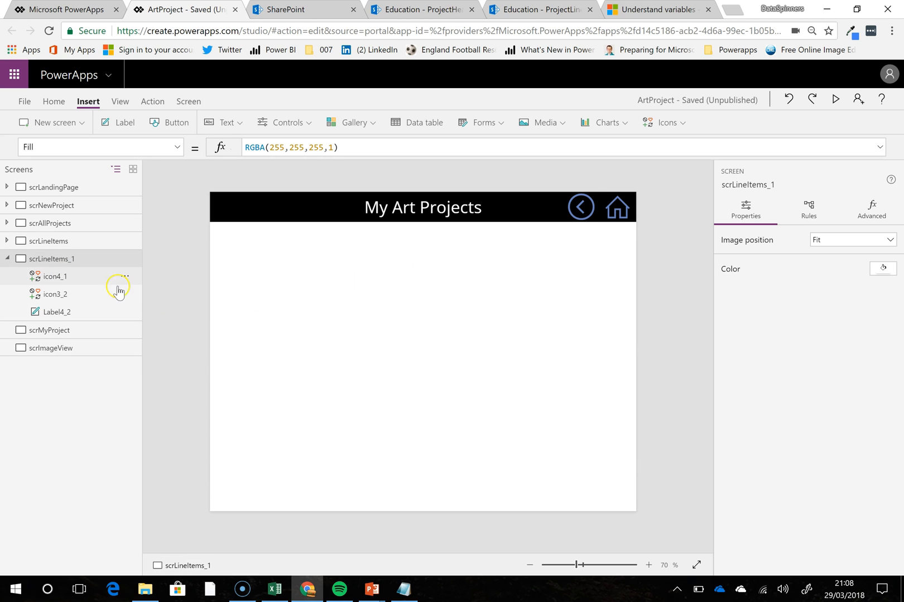
# Review the remaining back icon, home icon and My Art Projects title label.
pyautogui.click(81, 277)
pyautogui.click(74, 296)
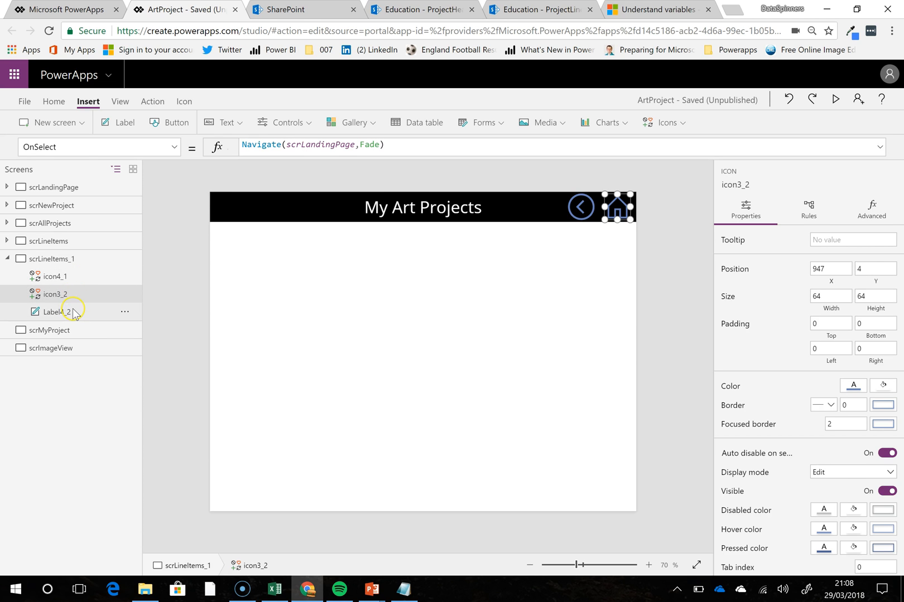
pyautogui.click(75, 312)
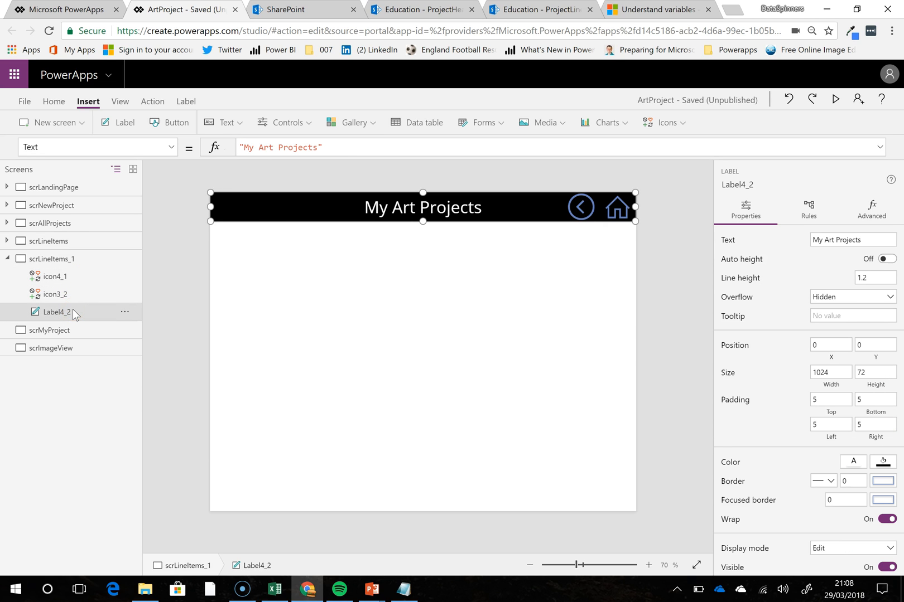
# Insert an Image control on scrLineItems_1 filling the area below the title bar.
pyautogui.click(407, 264)
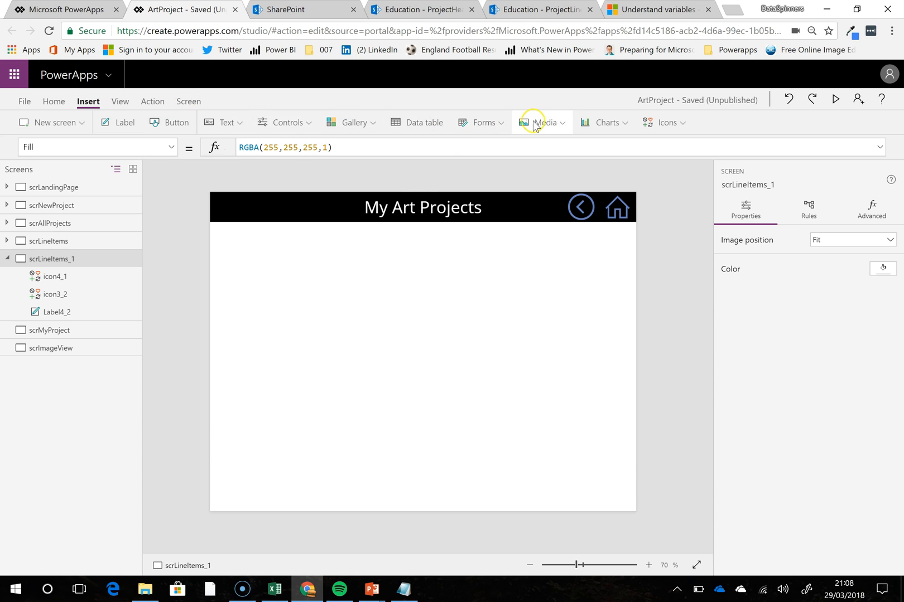
pyautogui.click(564, 126)
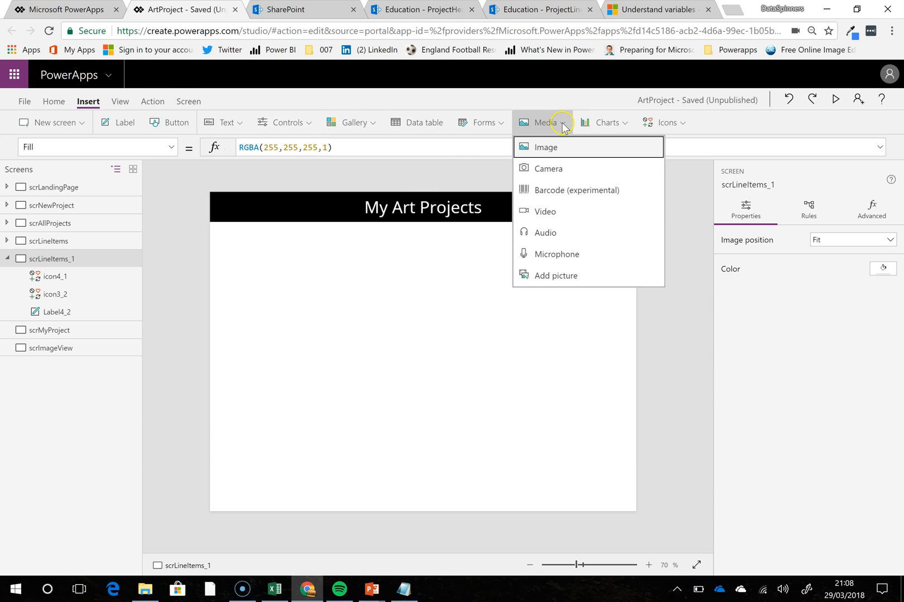
pyautogui.click(555, 150)
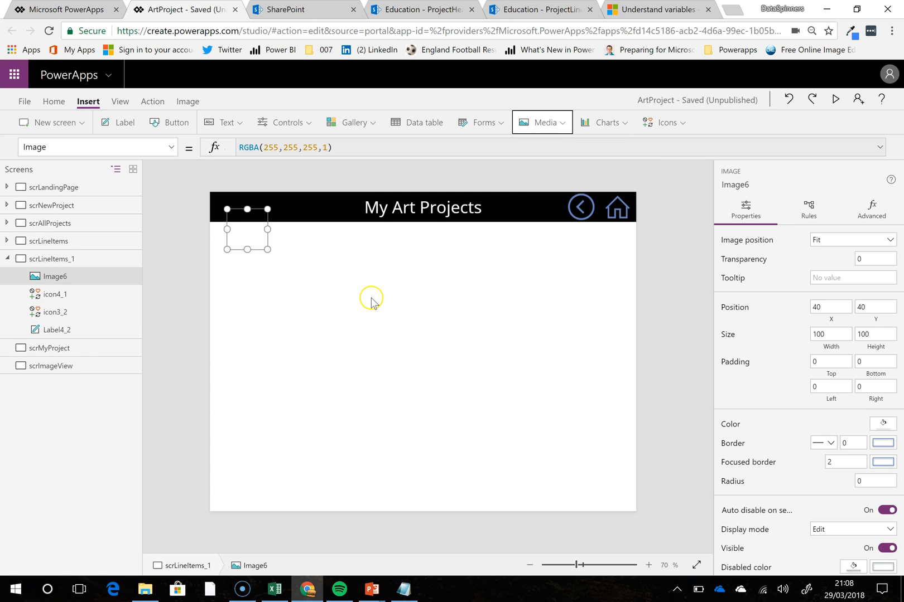
pyautogui.moveTo(233, 210)
pyautogui.mouseDown()
pyautogui.moveTo(222, 238)
pyautogui.moveTo(657, 531)
pyautogui.mouseUp()
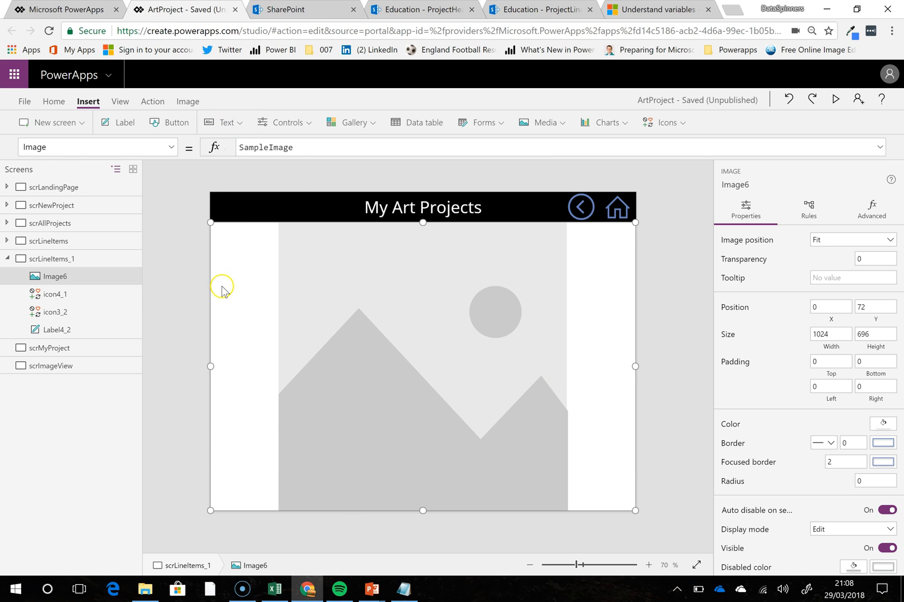
# On scrAllProjects, view Image4's Image formula Gallery1.Selected.FinalProjectImg.
pyautogui.click(78, 223)
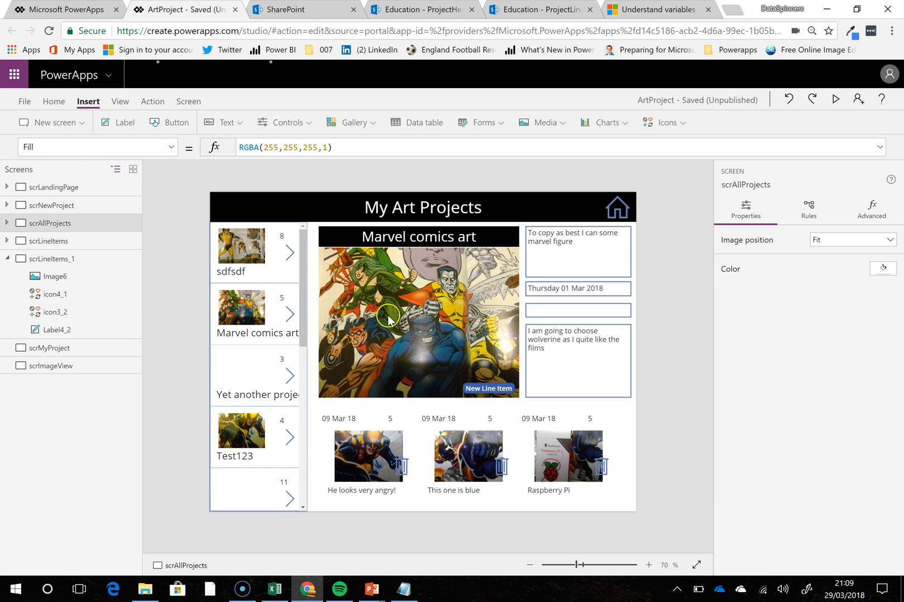
pyautogui.click(353, 320)
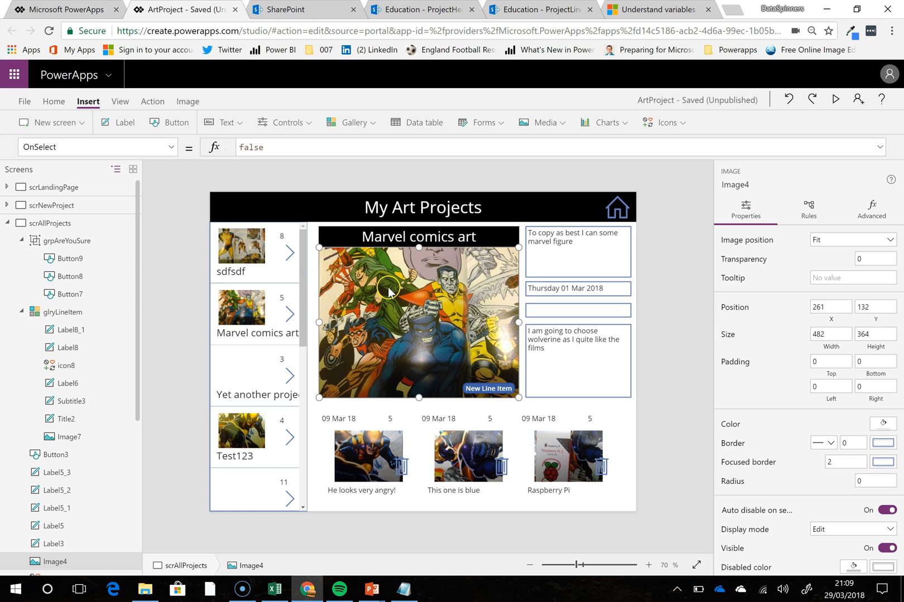
pyautogui.click(80, 147)
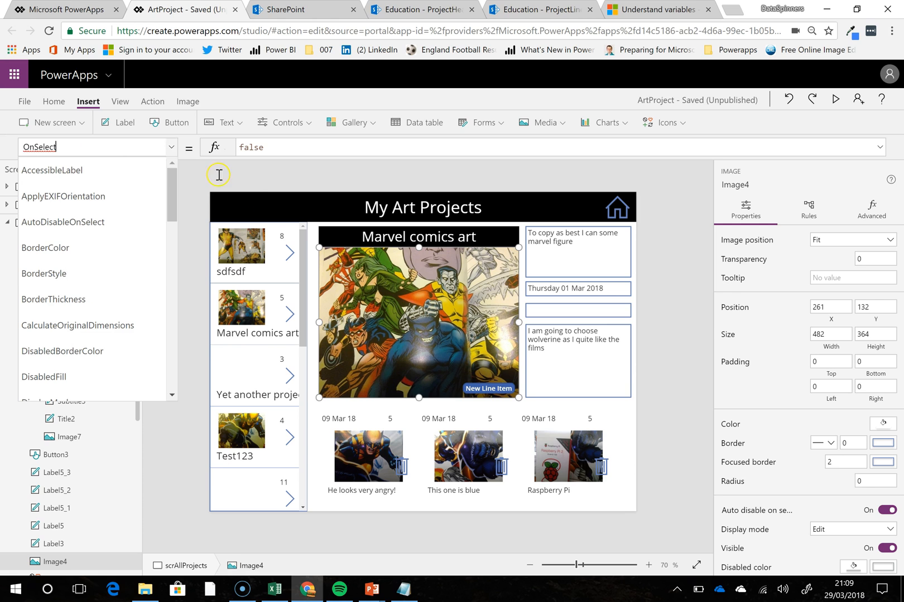
pyautogui.click(380, 299)
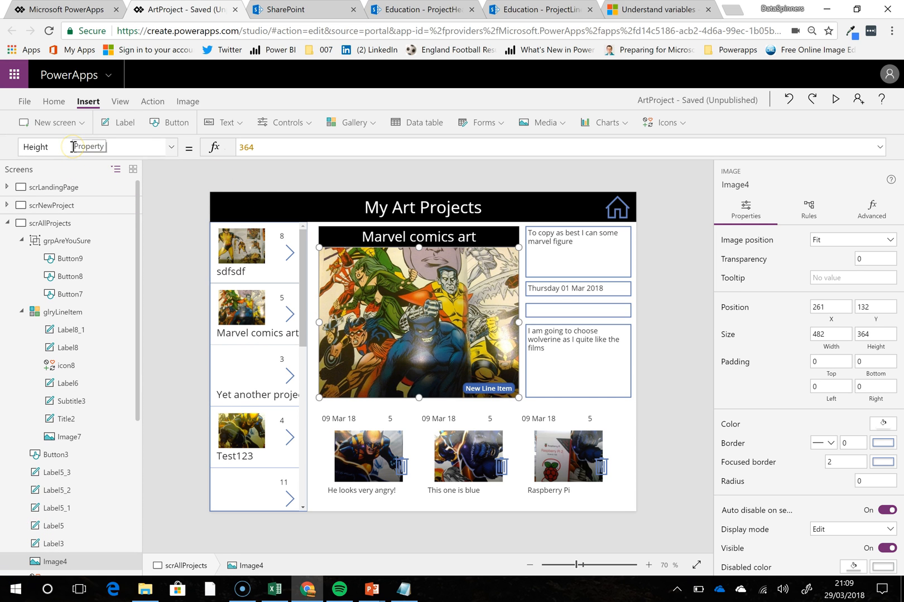
pyautogui.moveTo(71, 146); pyautogui.dragTo(4, 147)
pyautogui.write('Im')
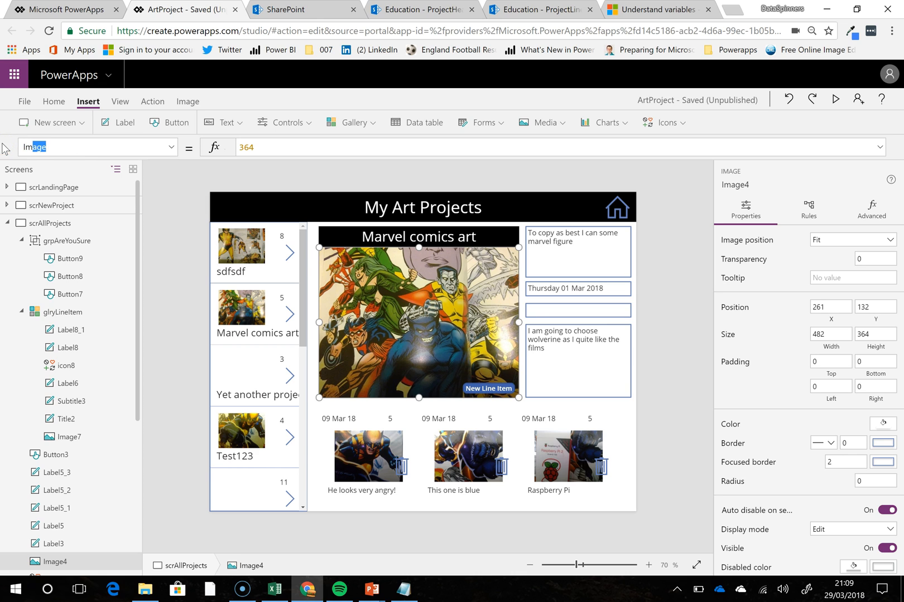
pyautogui.press('Return')
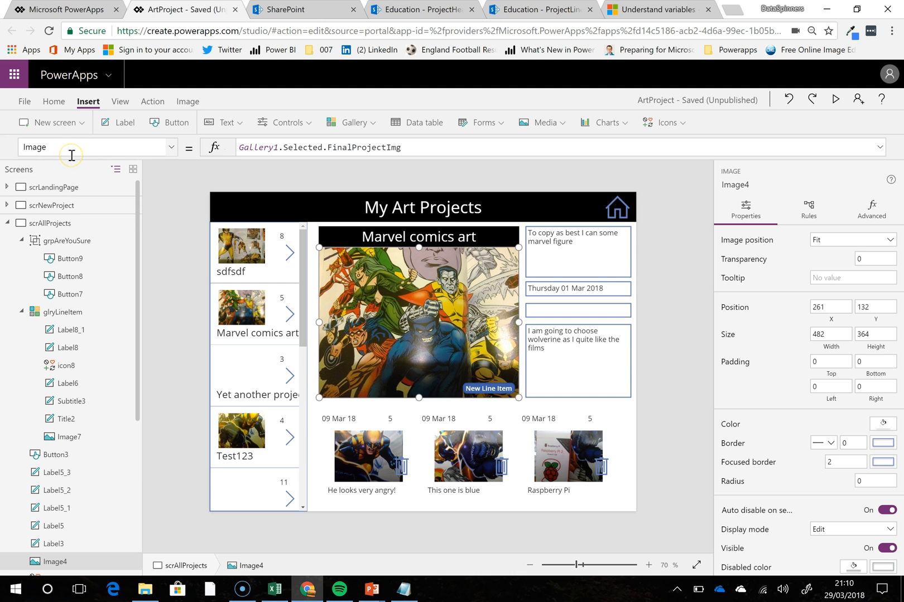
# Set Image4's OnSelect to Set(GVBigPHoto, Gallery1.Selected.FinalProjectImg).
pyautogui.press('BackSpace')
pyautogui.press('BackSpace')
pyautogui.press('BackSpace')
pyautogui.write('On')
pyautogui.press('Return')
pyautogui.moveTo(290, 146); pyautogui.dragTo(186, 144)
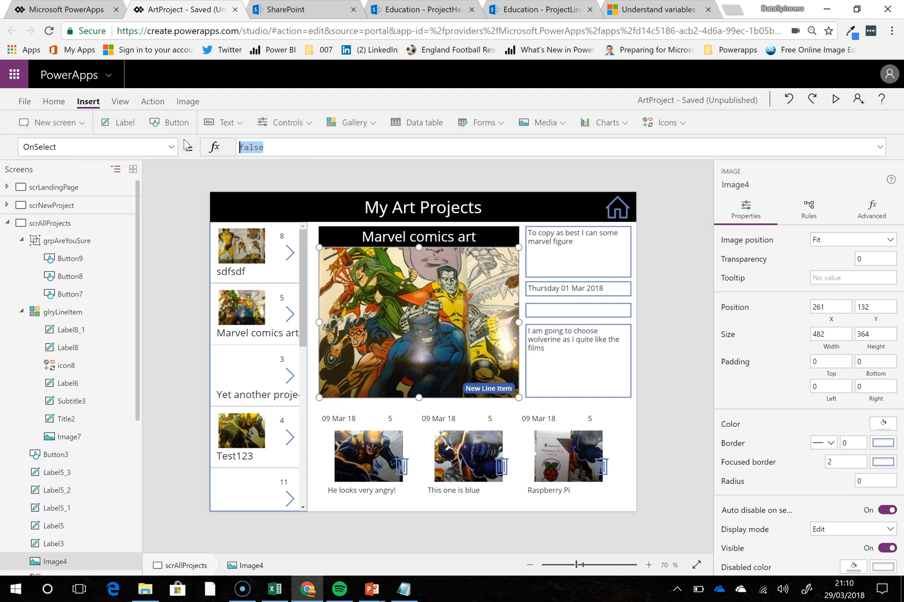
pyautogui.press('BackSpace')
pyautogui.write('Set(')
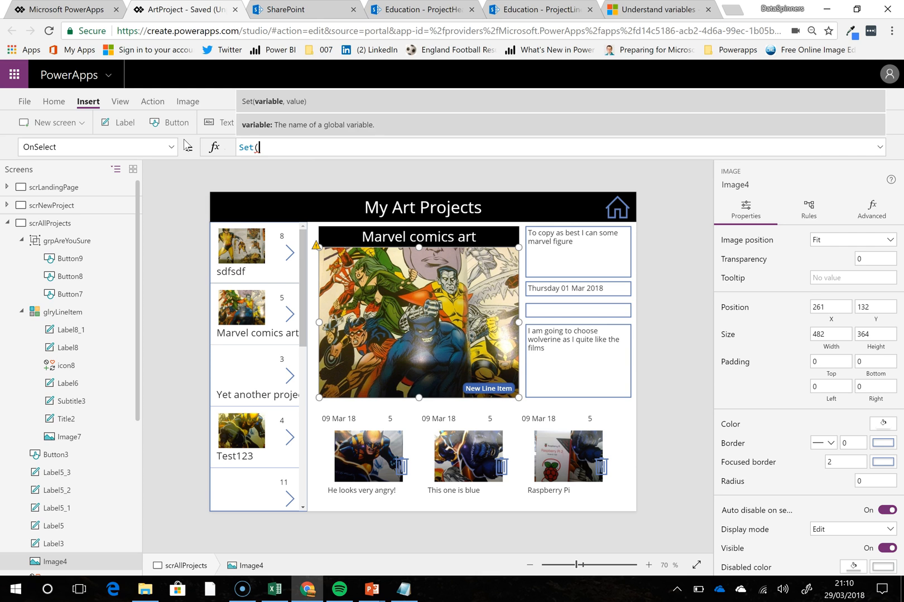
pyautogui.write('G')
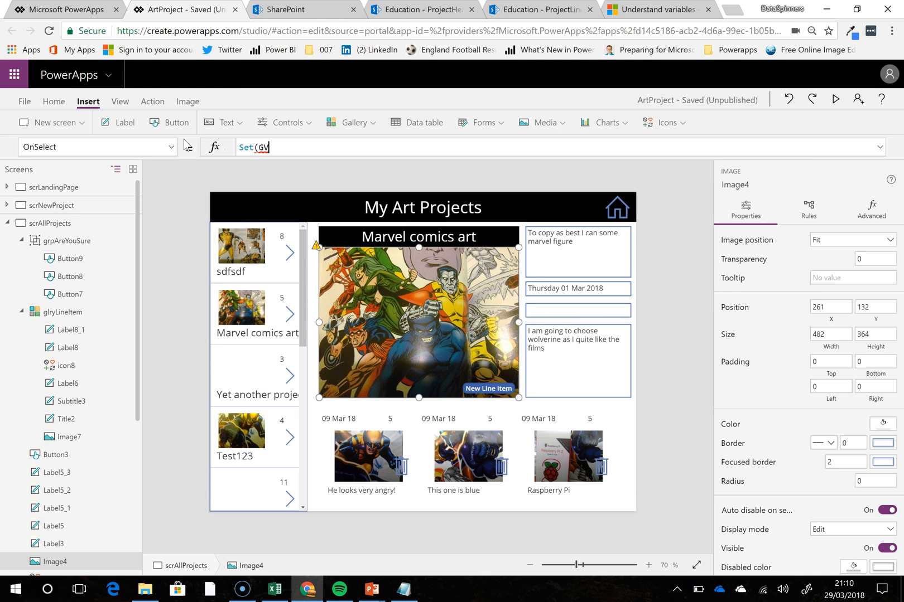
pyautogui.write('V')
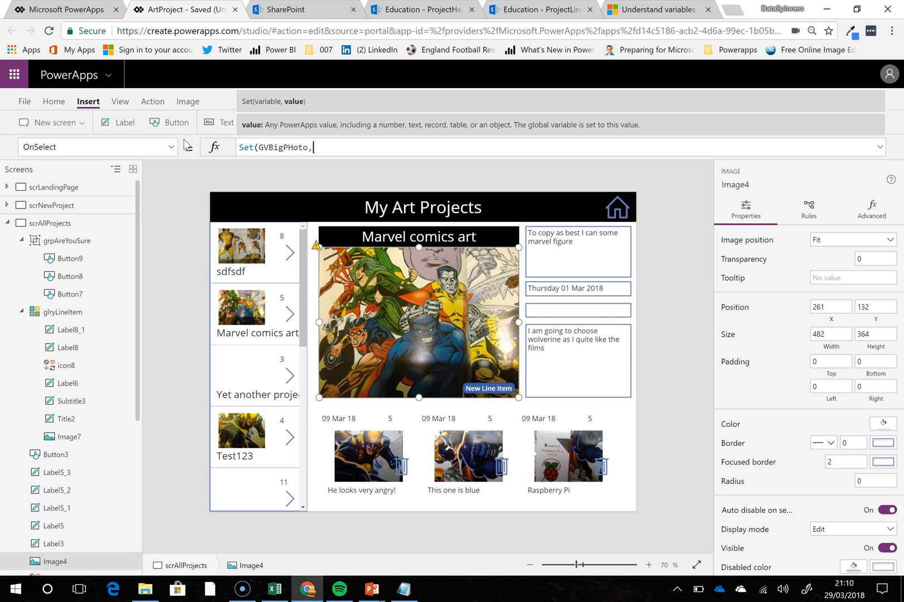
pyautogui.write('allery')
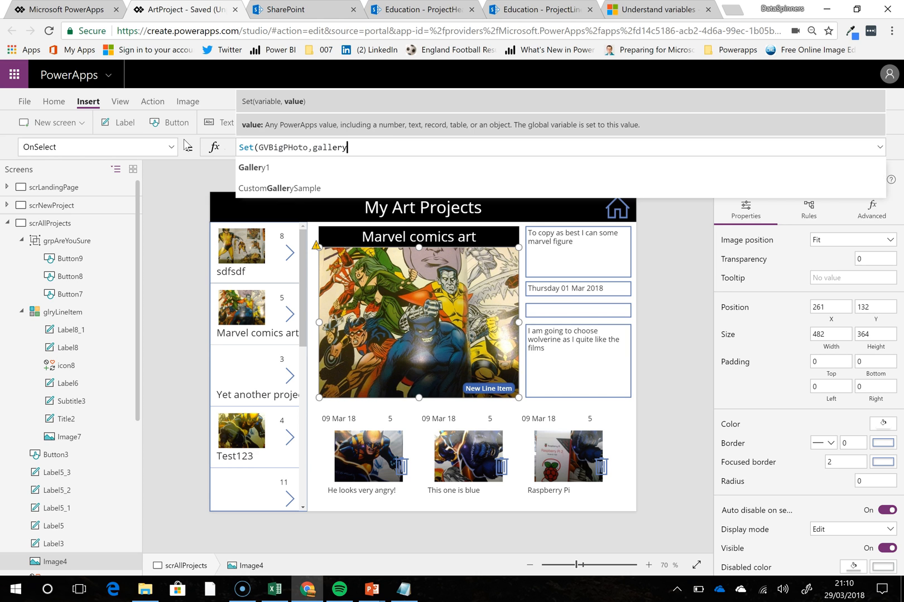
pyautogui.click(288, 169)
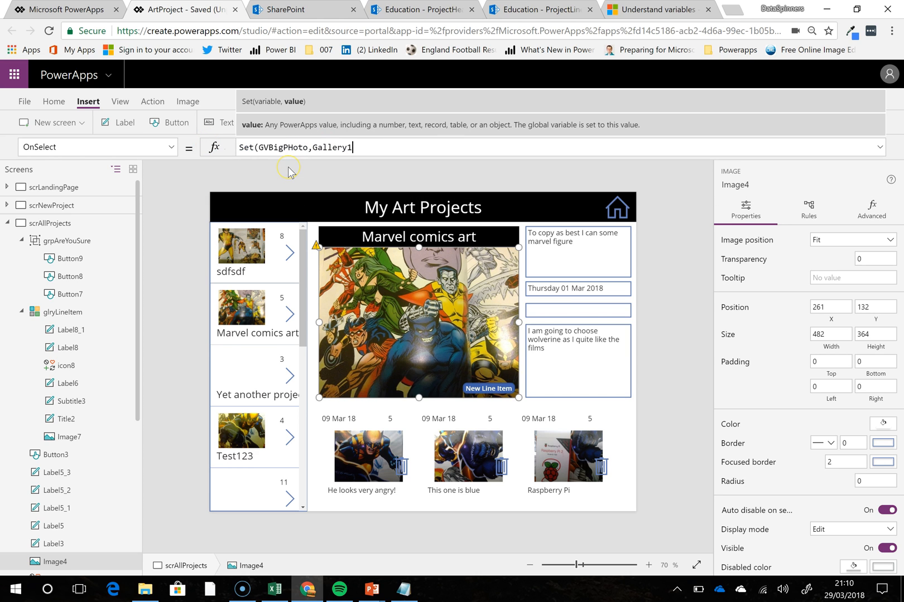
pyautogui.write('.sele')
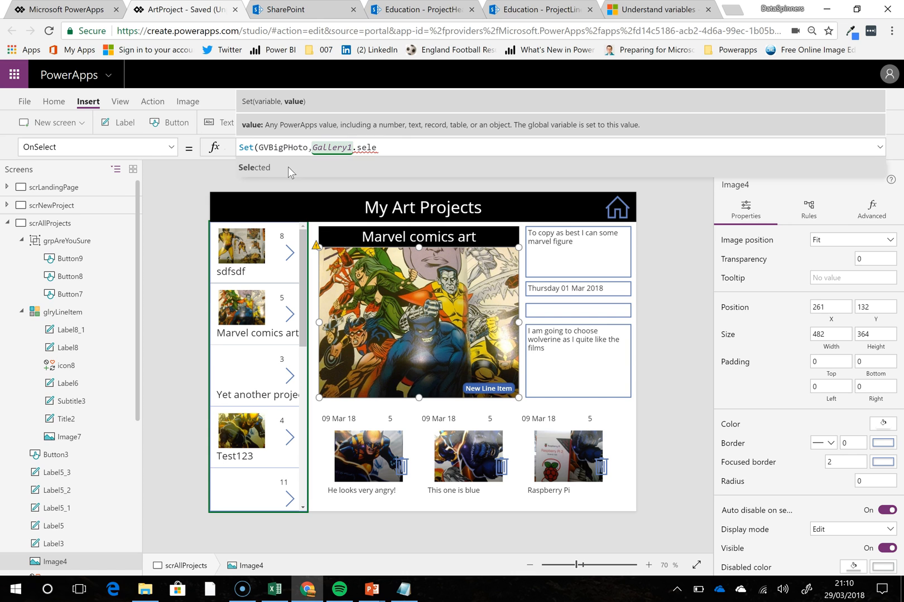
pyautogui.press('Tab')
pyautogui.write('.')
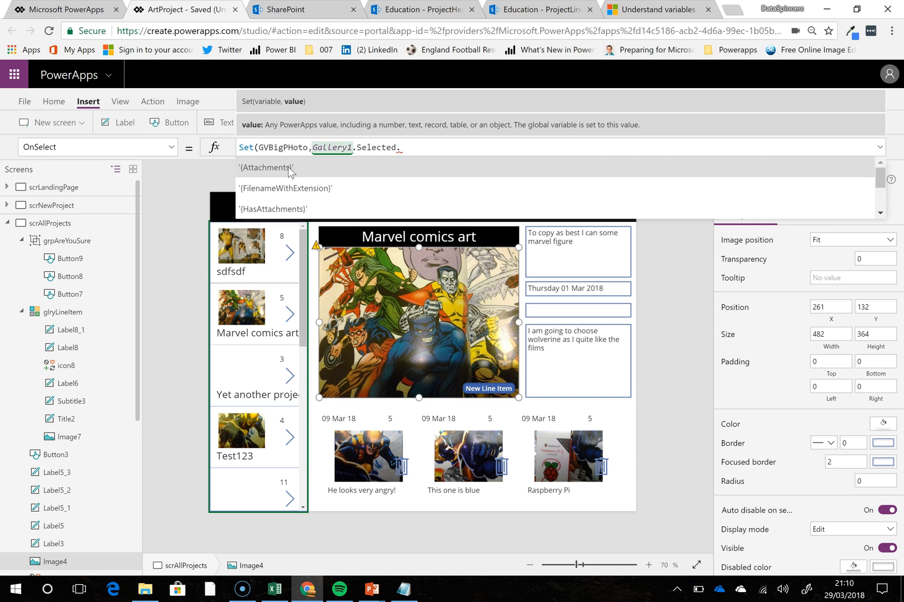
pyautogui.write('im')
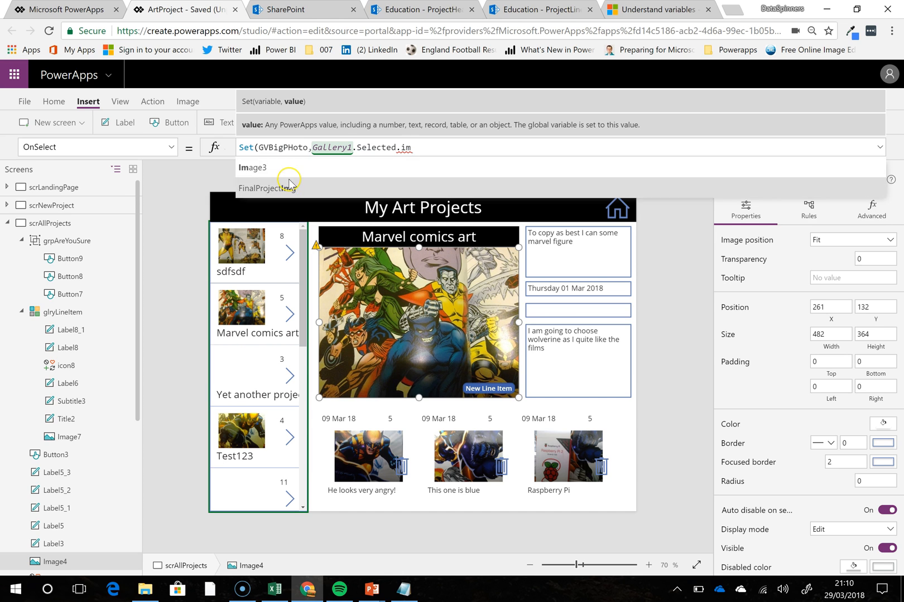
pyautogui.click(288, 185)
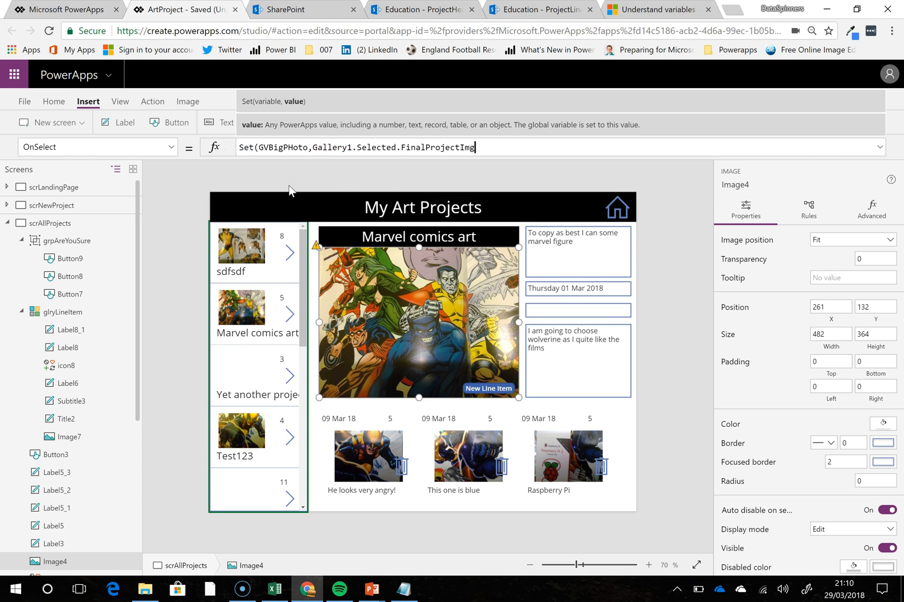
pyautogui.write(')')
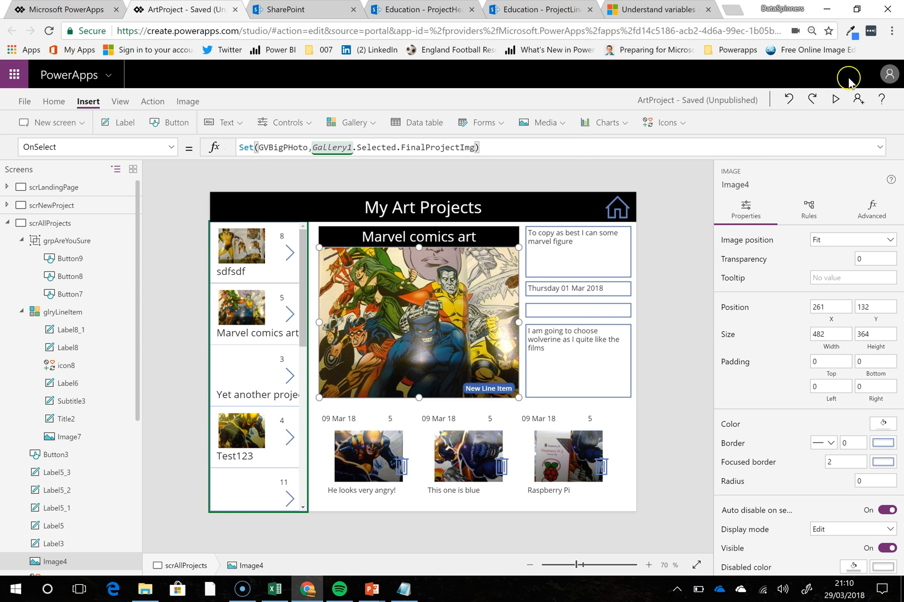
# Run the app in preview and close it back to editing.
pyautogui.click(835, 102)
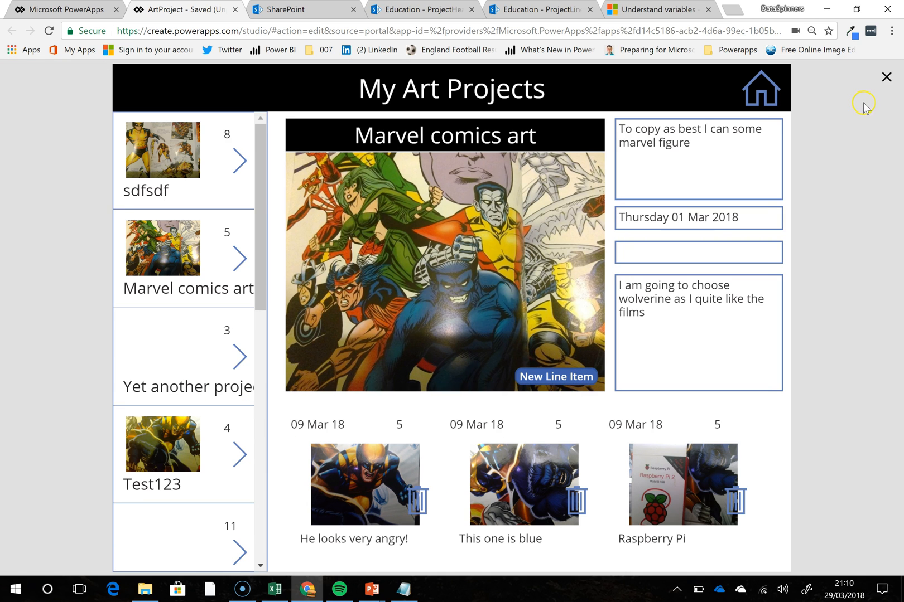
pyautogui.click(887, 77)
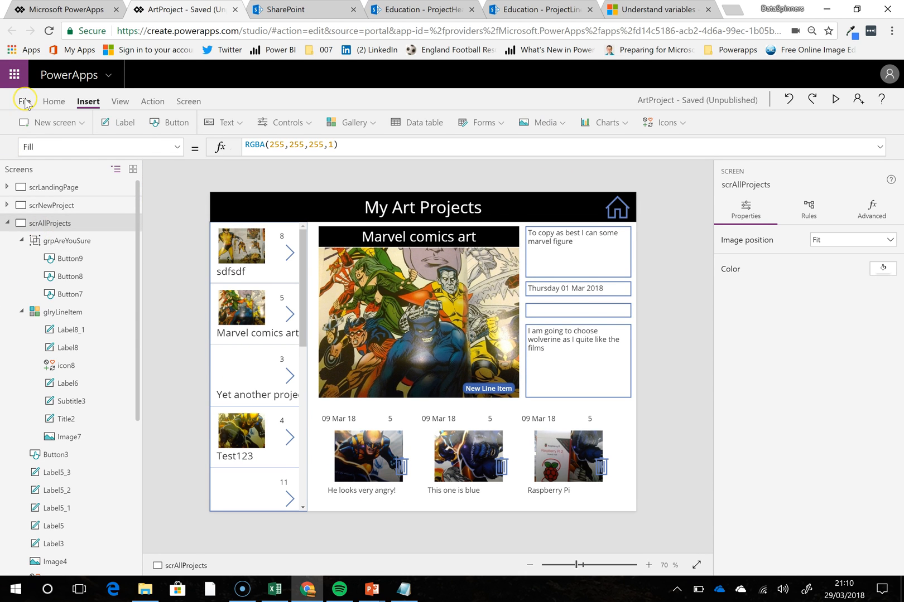
pyautogui.click(22, 101)
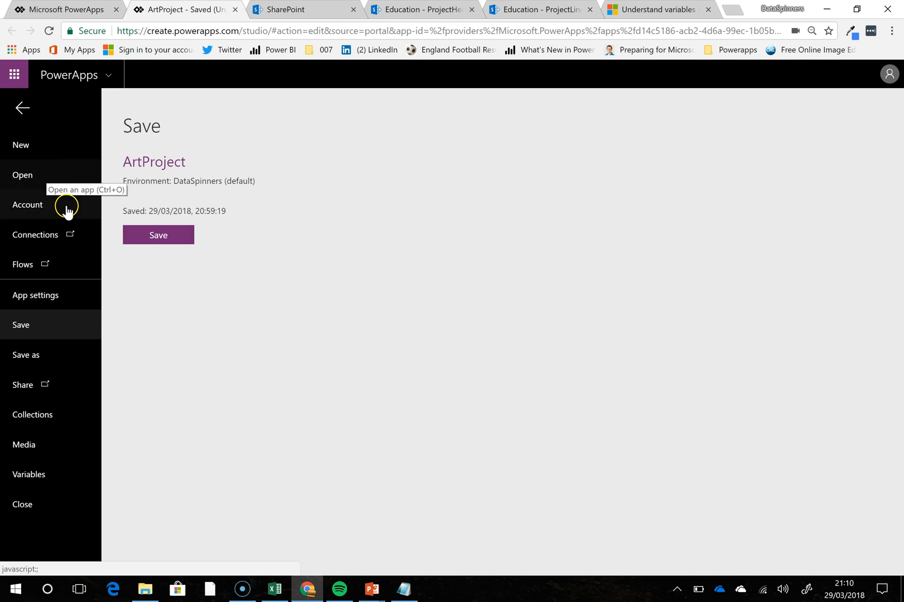
pyautogui.click(45, 482)
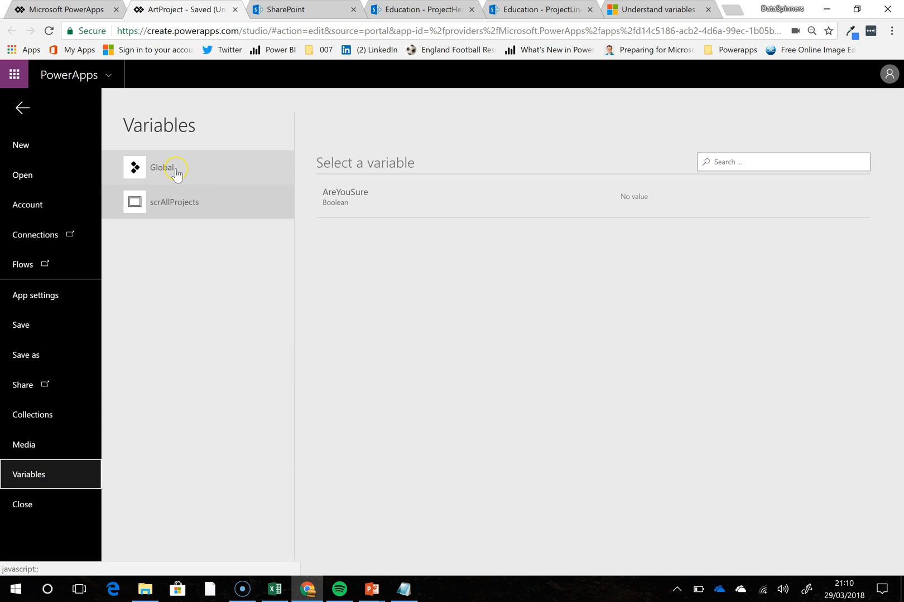
pyautogui.click(176, 175)
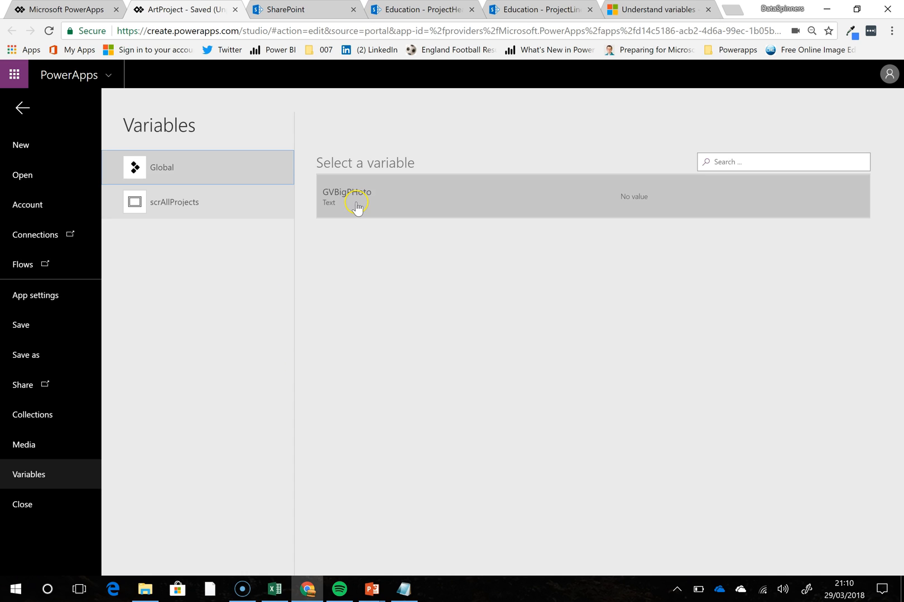
pyautogui.click(357, 206)
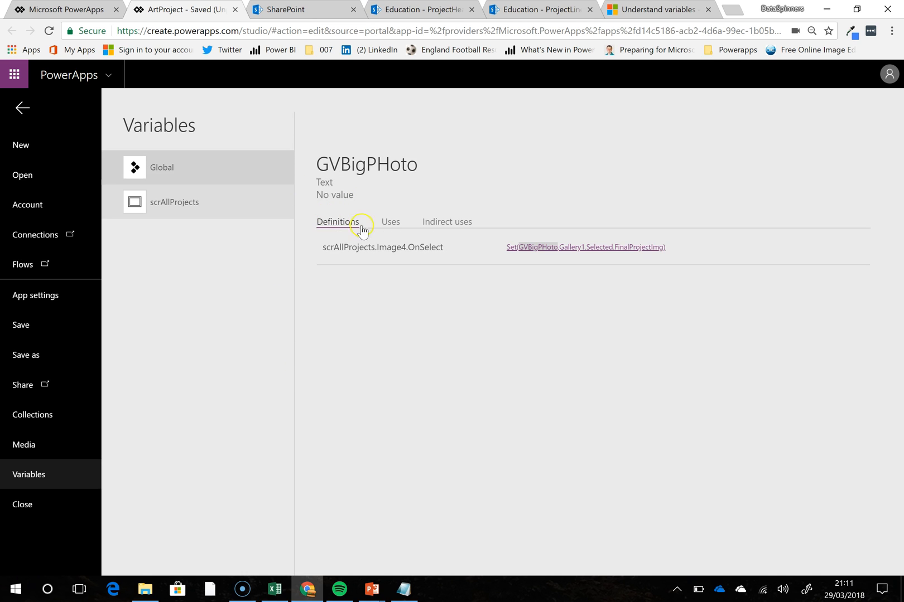
# Run the app in preview so tapping the project image sets GVBigPHoto.
pyautogui.click(20, 112)
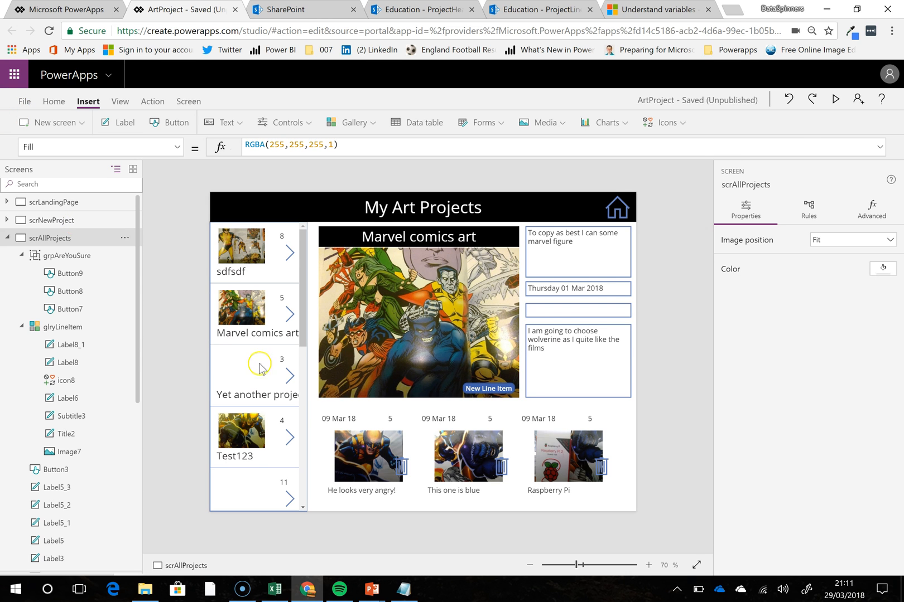
pyautogui.click(835, 99)
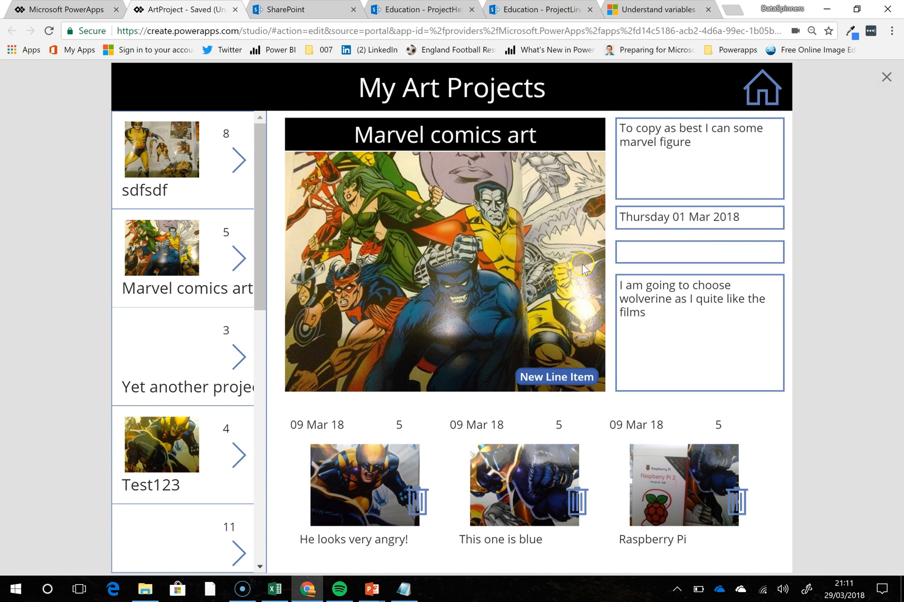
pyautogui.press('Escape')
# Check in File > Variables > Global that GVBigPHoto holds a JPEG value, then go back.
pyautogui.click(19, 101)
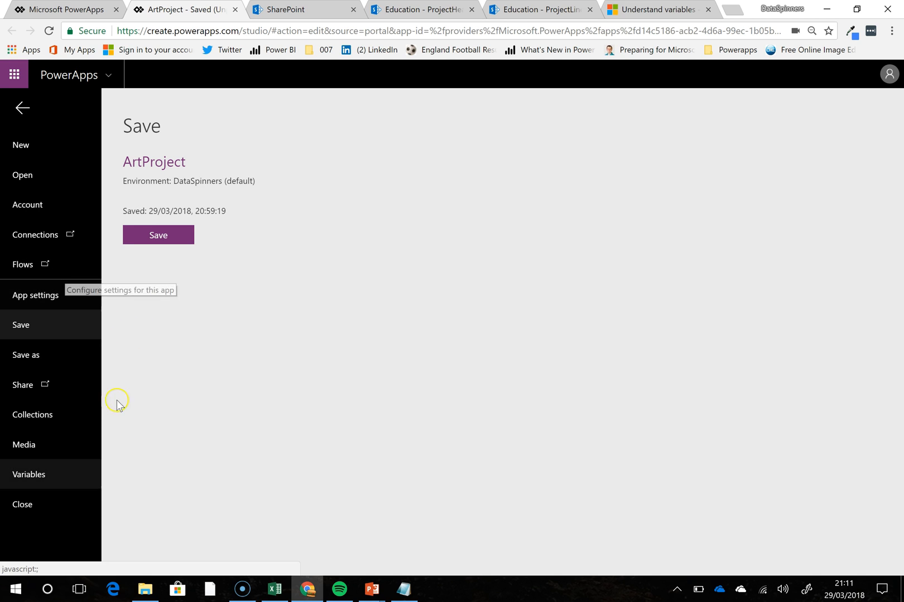
pyautogui.click(40, 474)
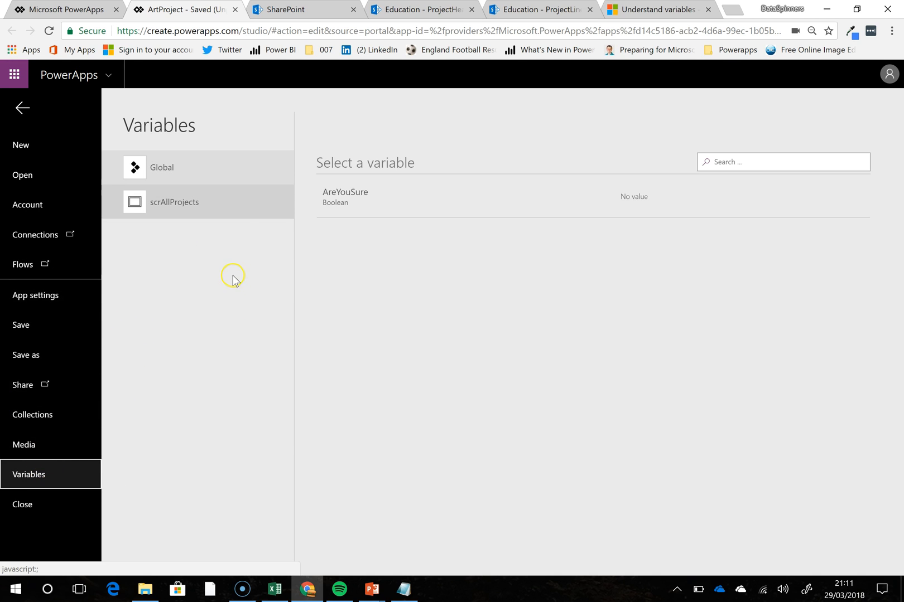
pyautogui.click(163, 166)
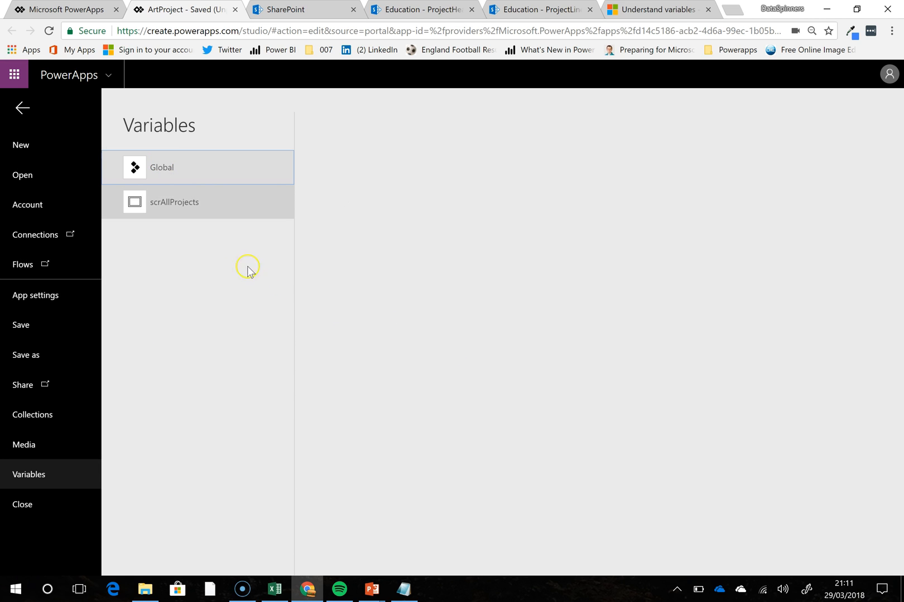
pyautogui.click(186, 166)
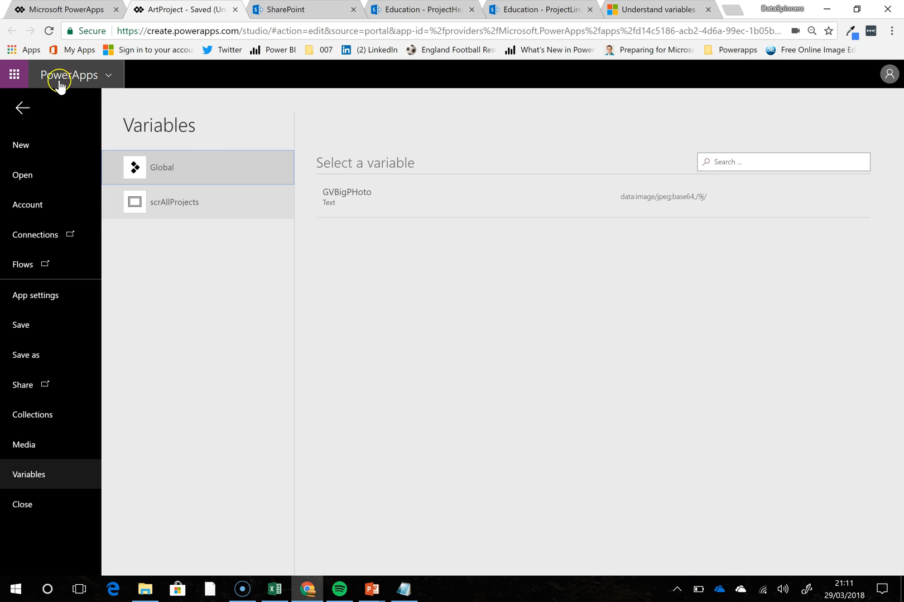
pyautogui.click(24, 105)
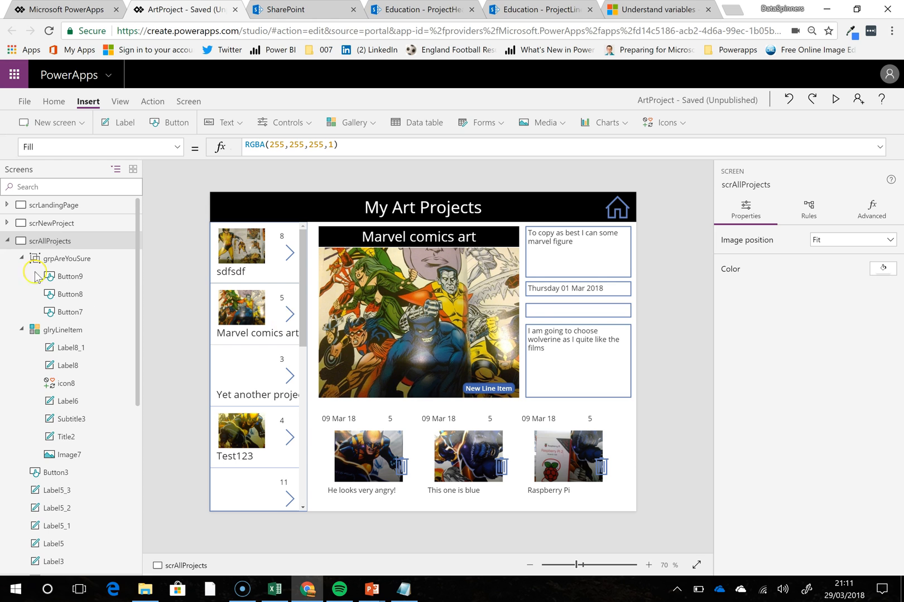
# Rename the scrLineItems_1 screen to scrBigPhoto.
pyautogui.click(7, 240)
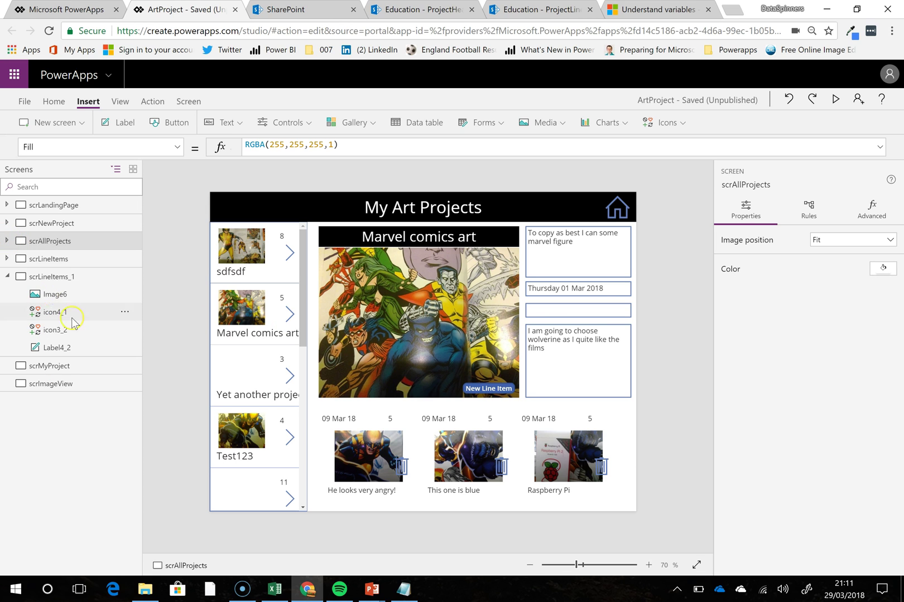
pyautogui.click(60, 276)
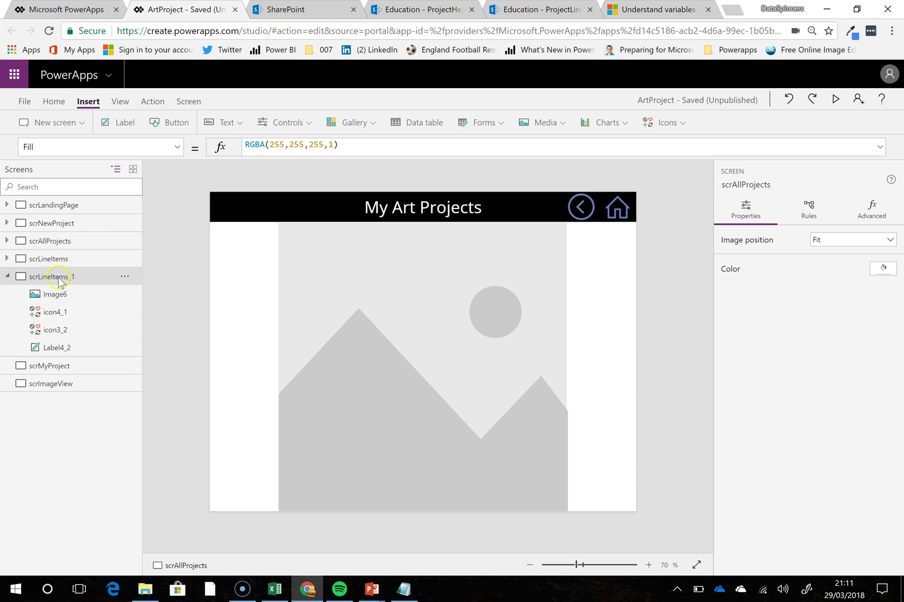
pyautogui.click(125, 277)
pyautogui.click(148, 392)
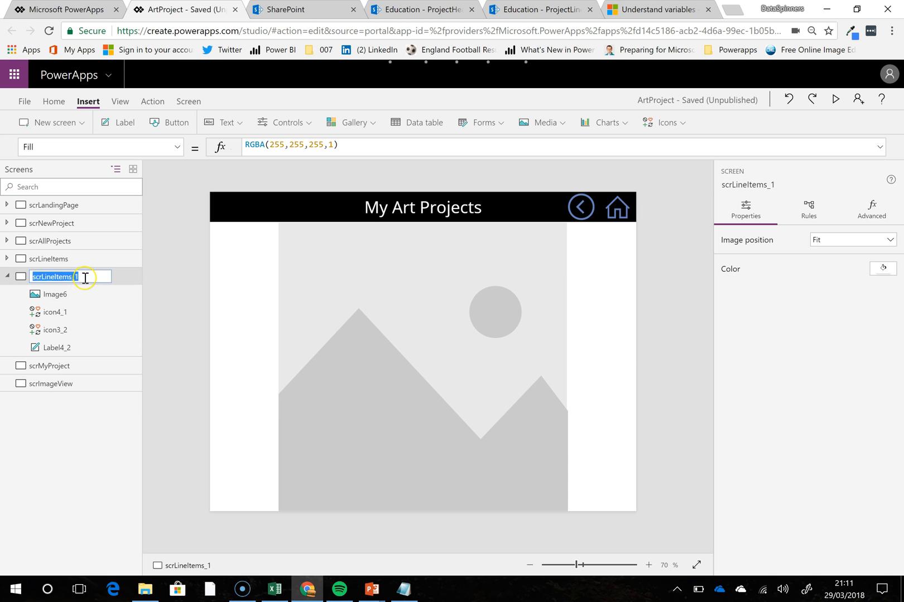
pyautogui.click(85, 278)
pyautogui.write('scrBigPhoto')
pyautogui.click(238, 290)
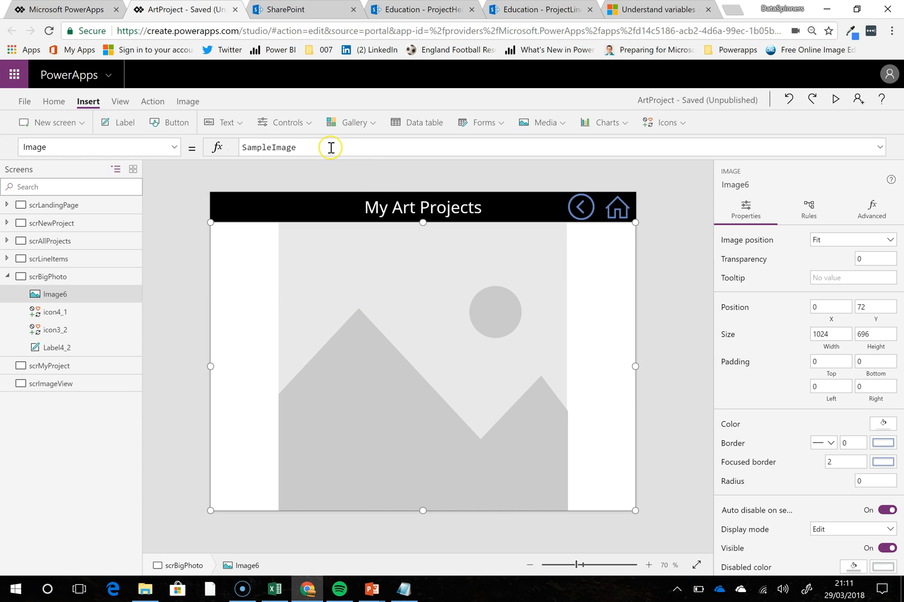
# Set Image6's Image property to the GVBigPHoto variable.
pyautogui.click(219, 149)
pyautogui.write('big')
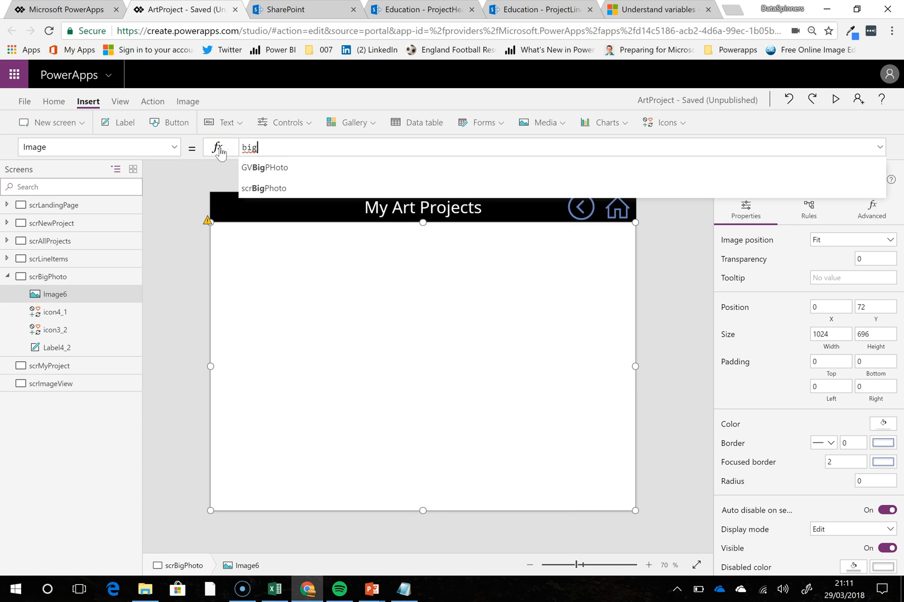
pyautogui.click(266, 169)
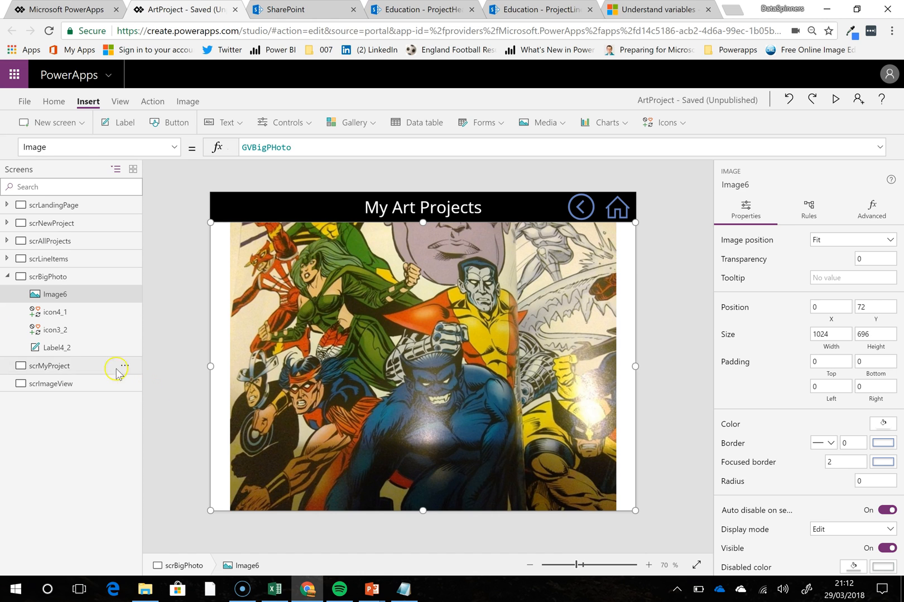
pyautogui.click(35, 296)
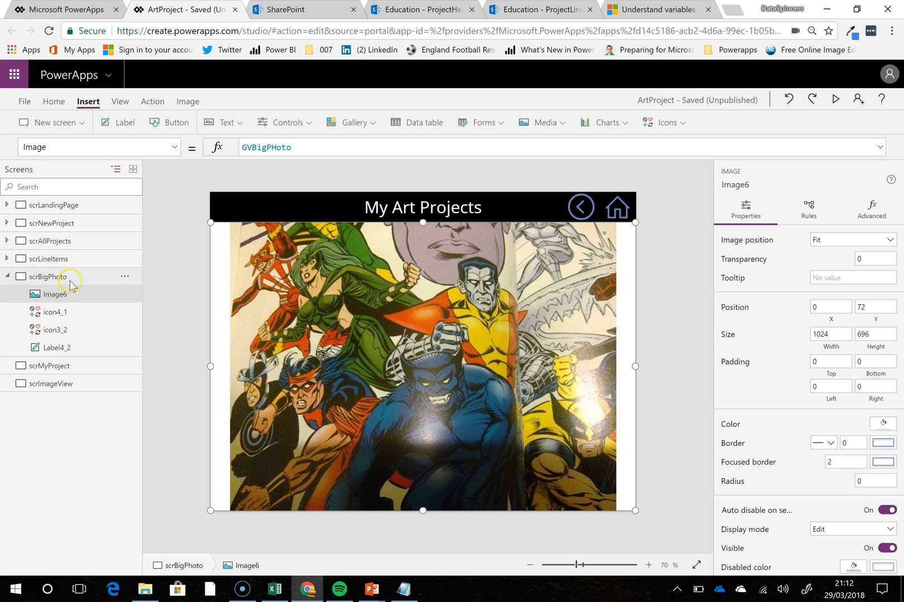
# Append ;Navigate(scrBigPhoto, ScreenTransition.Fade) to Image4's OnSelect formula.
pyautogui.click(67, 240)
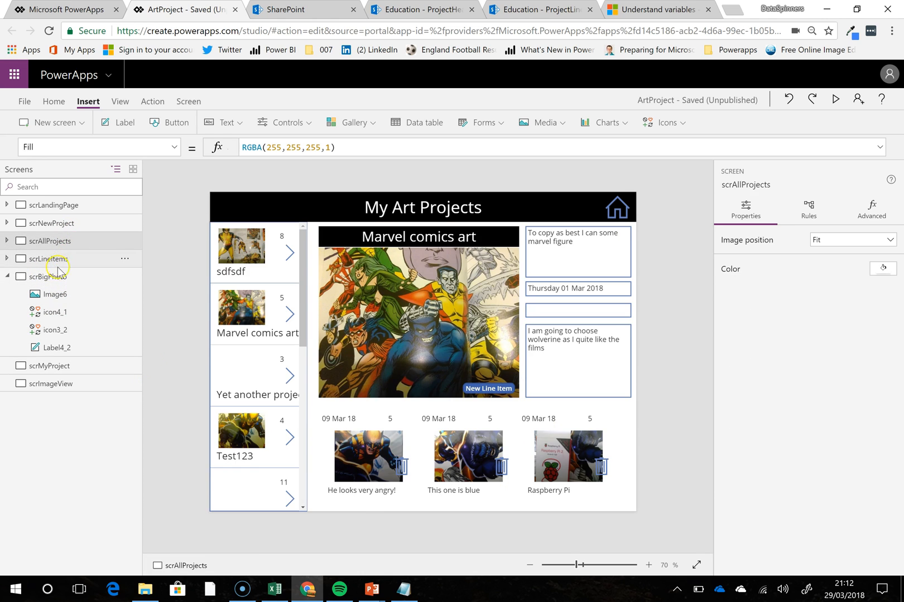
pyautogui.click(397, 319)
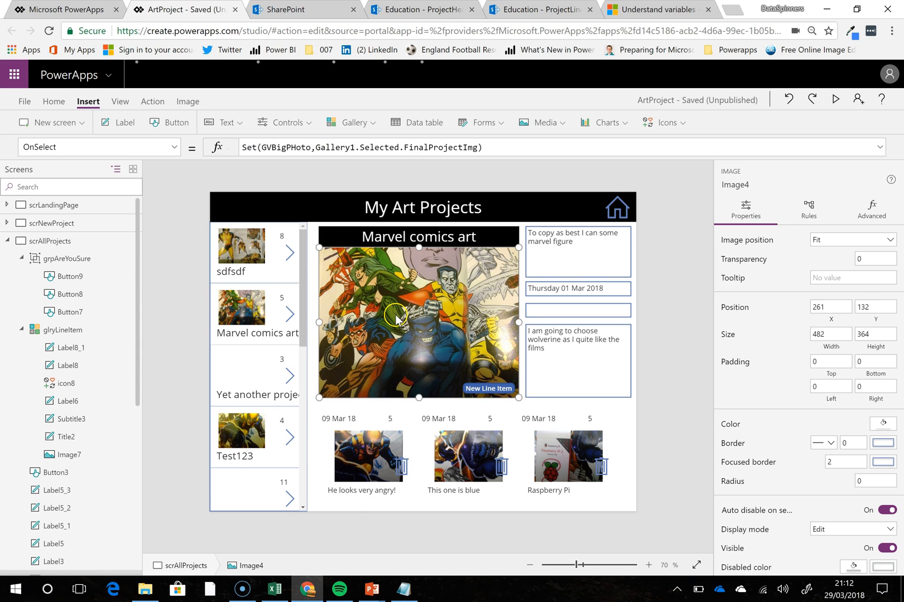
pyautogui.click(497, 149)
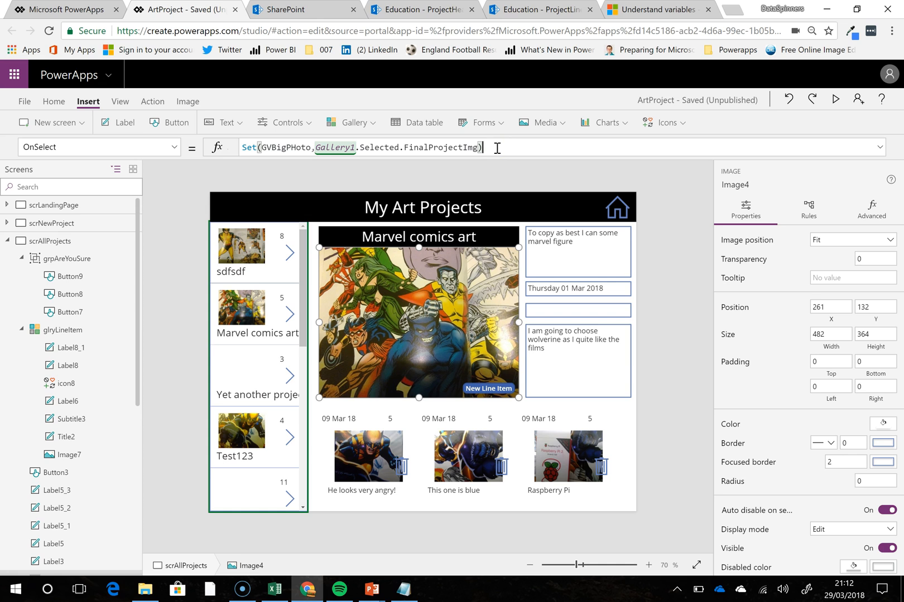
pyautogui.write(';navi')
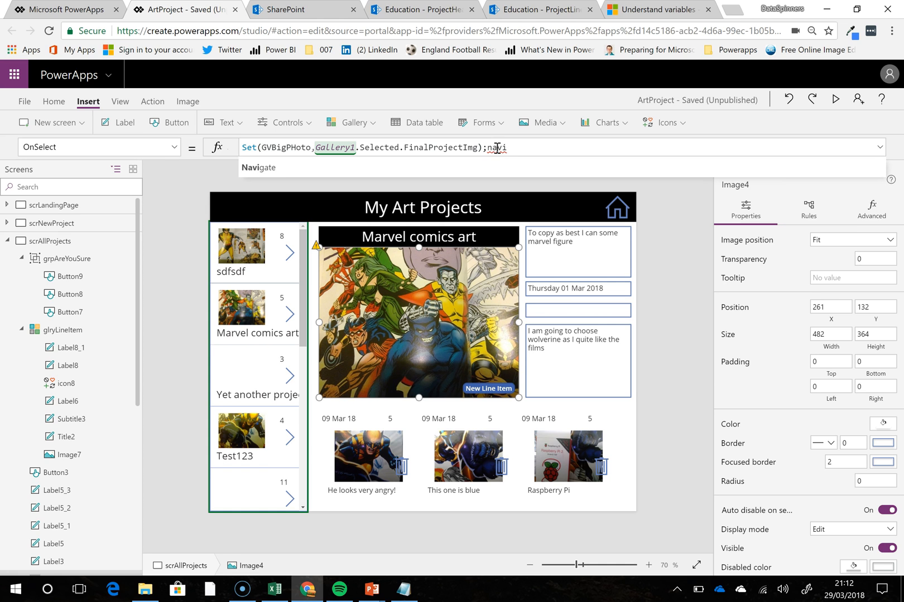
pyautogui.click(497, 167)
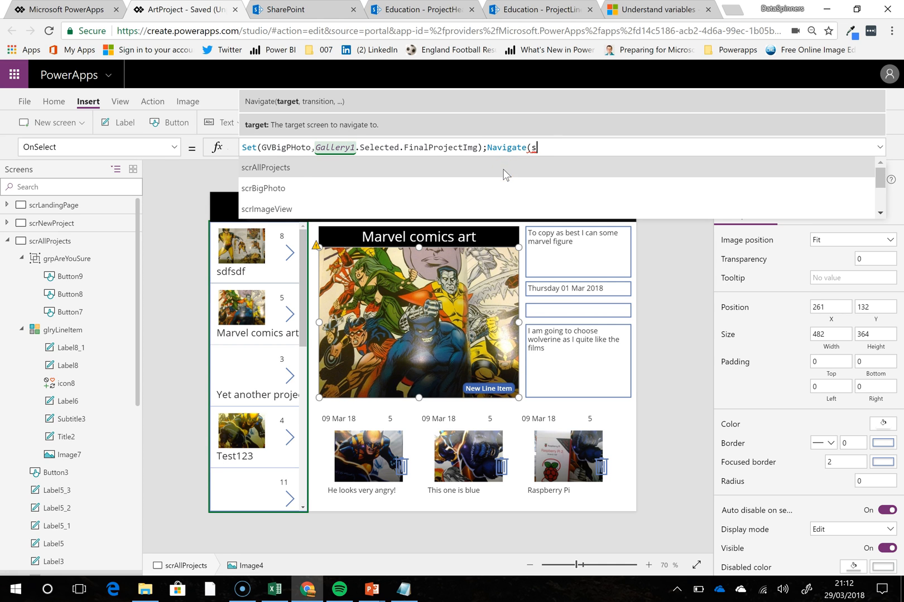
pyautogui.write('crbi')
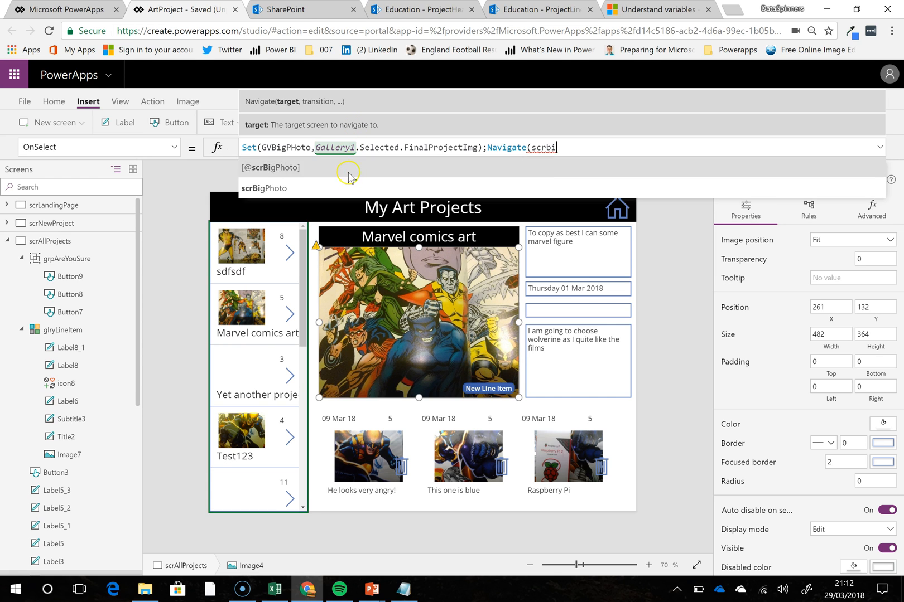
pyautogui.click(348, 187)
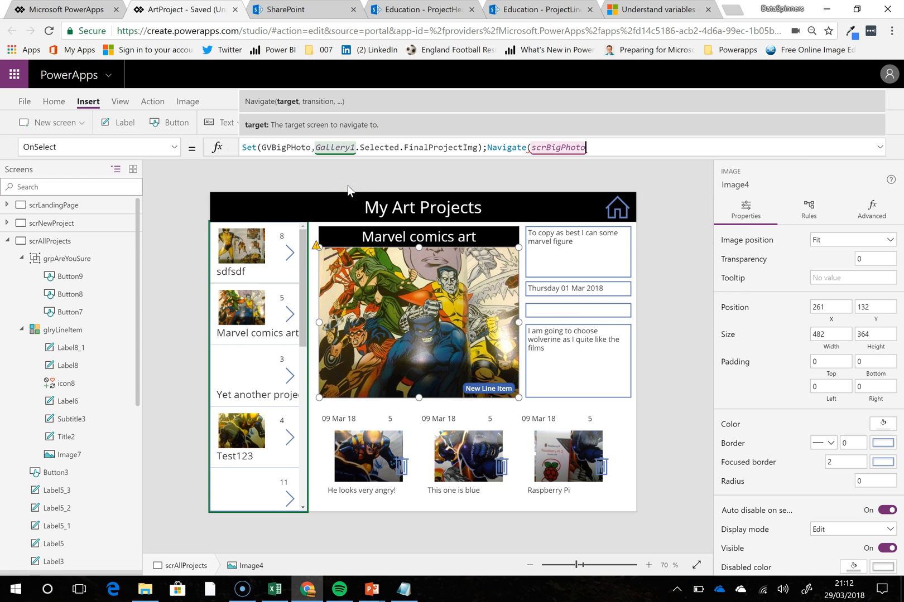
pyautogui.write('.')
pyautogui.press('BackSpace')
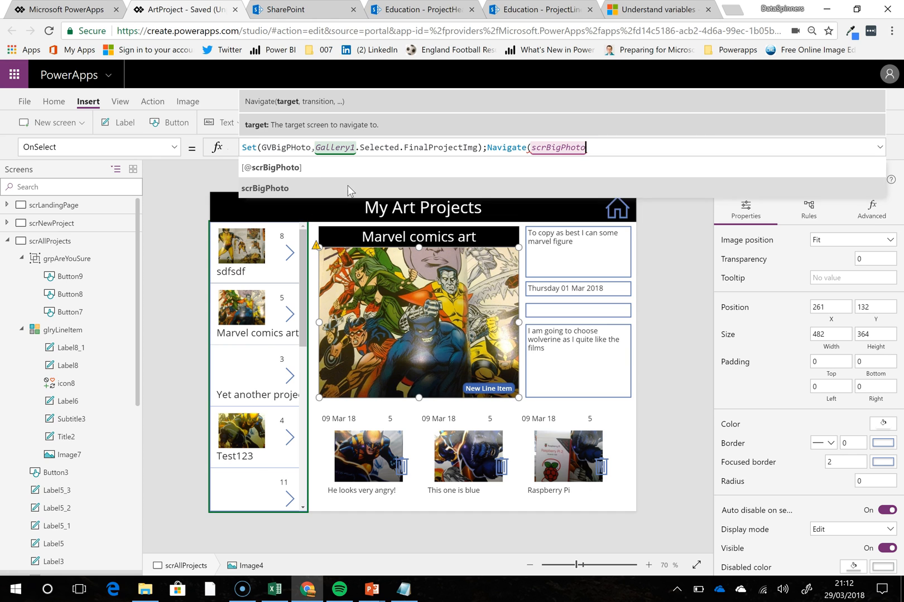
pyautogui.write(',')
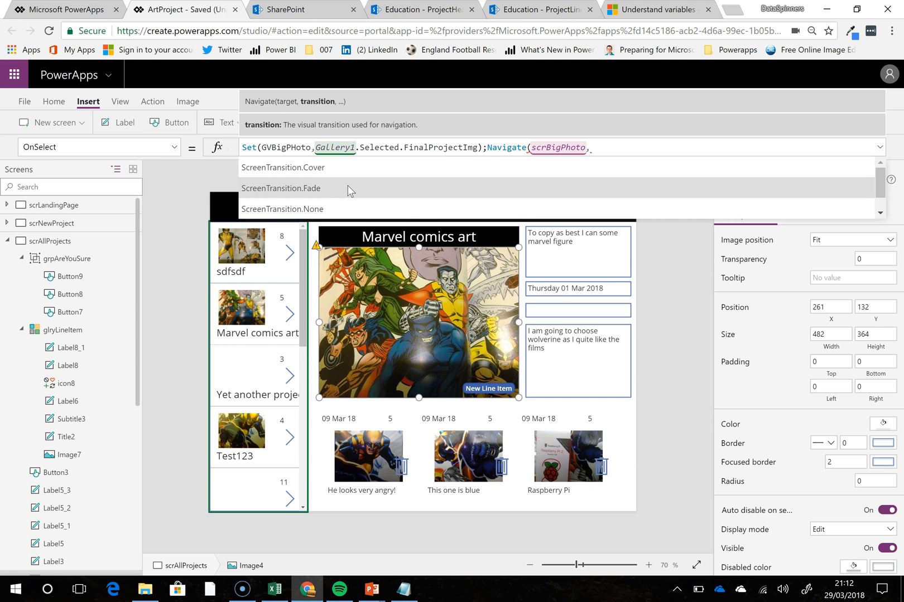
pyautogui.click(347, 188)
pyautogui.write(')')
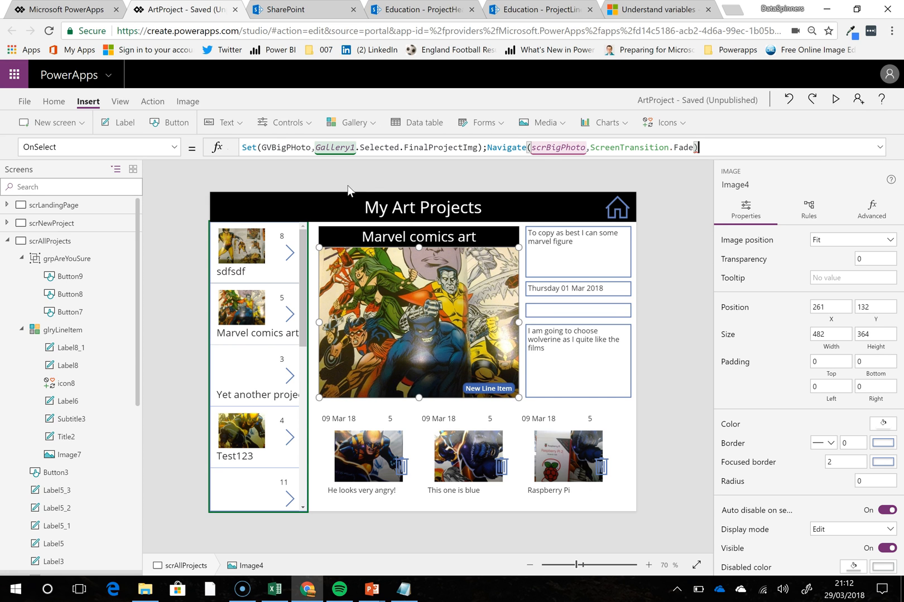
pyautogui.click(617, 416)
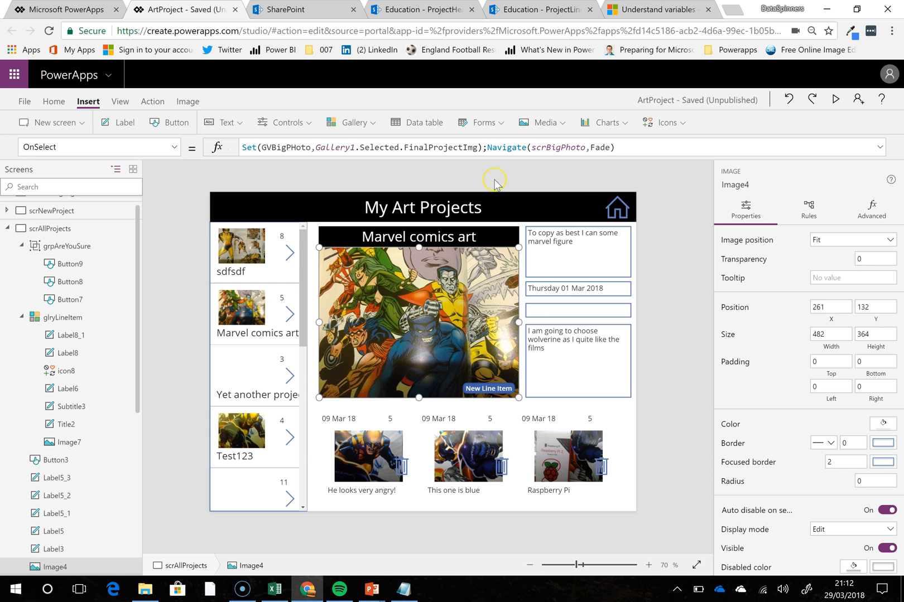
# In preview, open the Marvel comics project image full size and return with the back arrow.
pyautogui.click(835, 103)
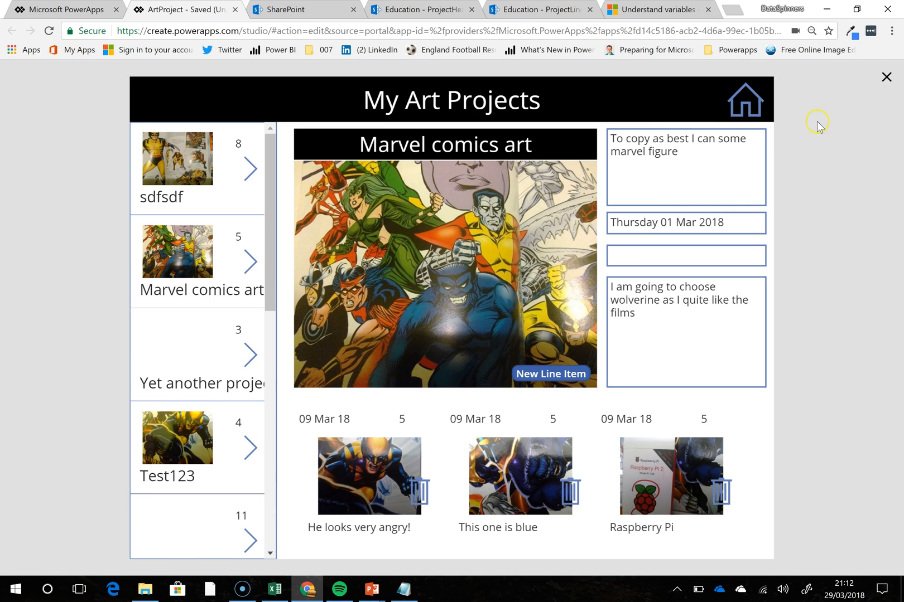
pyautogui.click(425, 206)
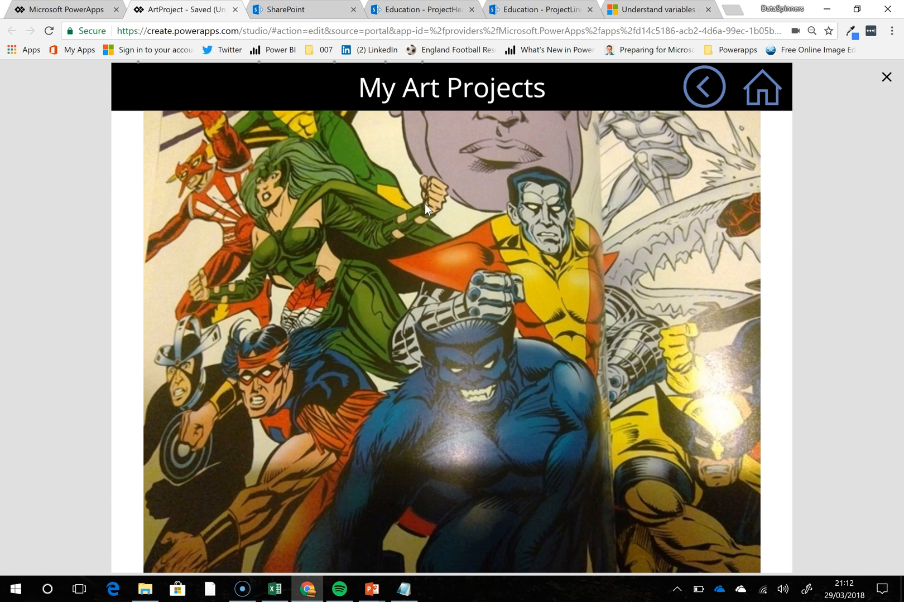
pyautogui.click(703, 92)
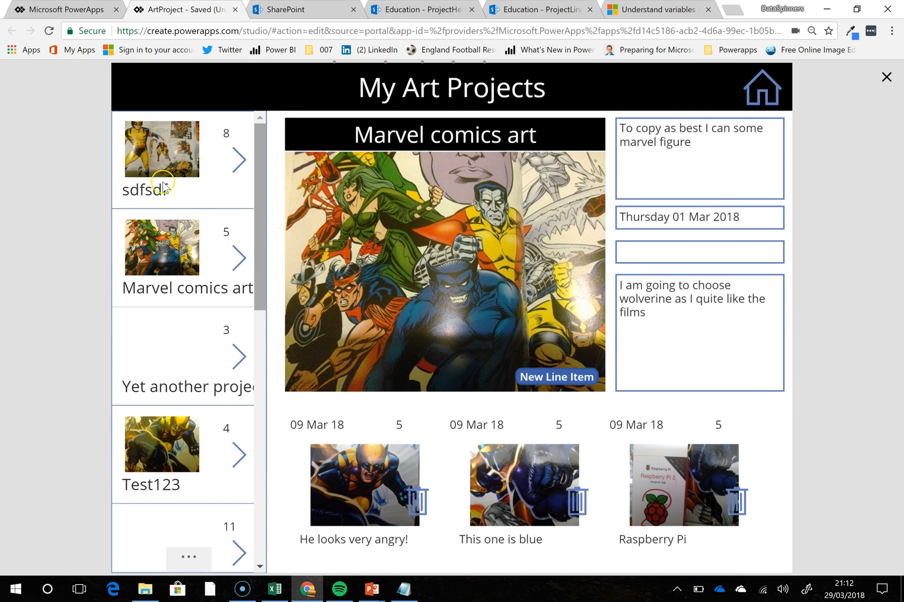
# Open the sdfsdf project, view its image full size, and return to its details.
pyautogui.click(169, 221)
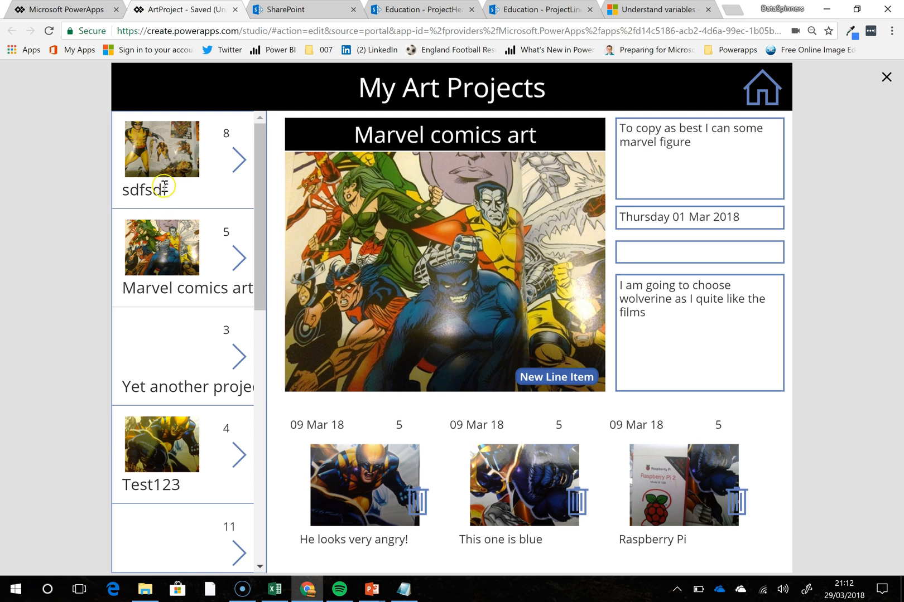
pyautogui.click(164, 166)
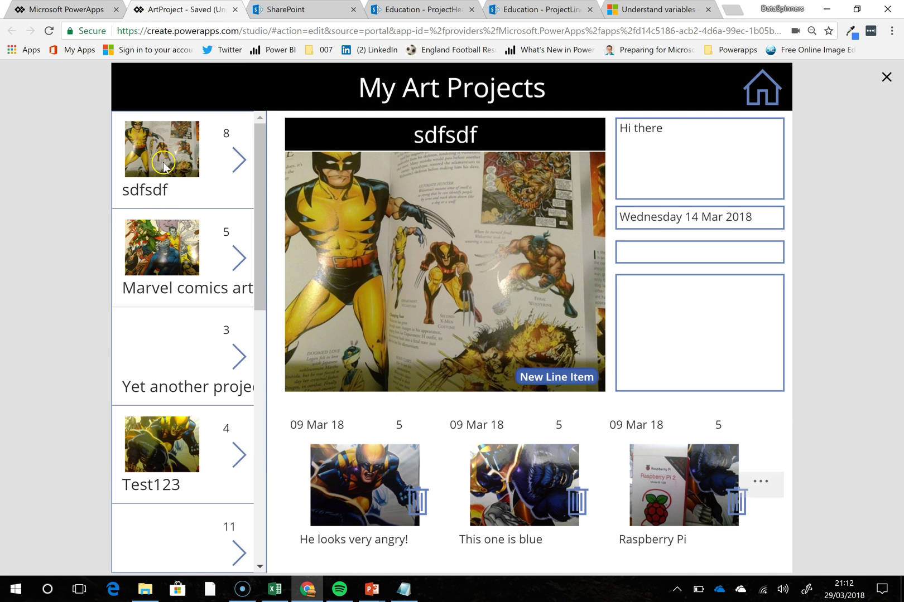
pyautogui.click(454, 230)
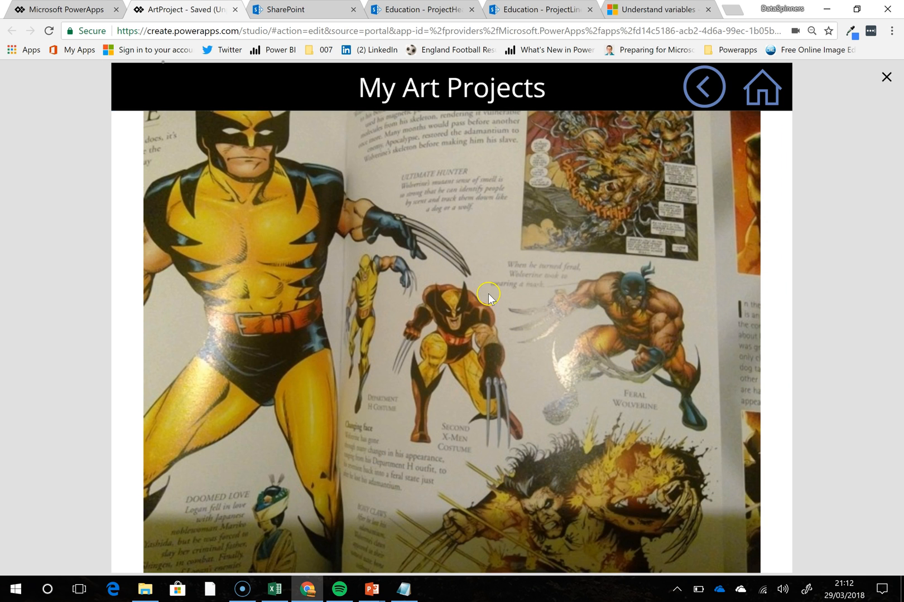
pyautogui.click(702, 86)
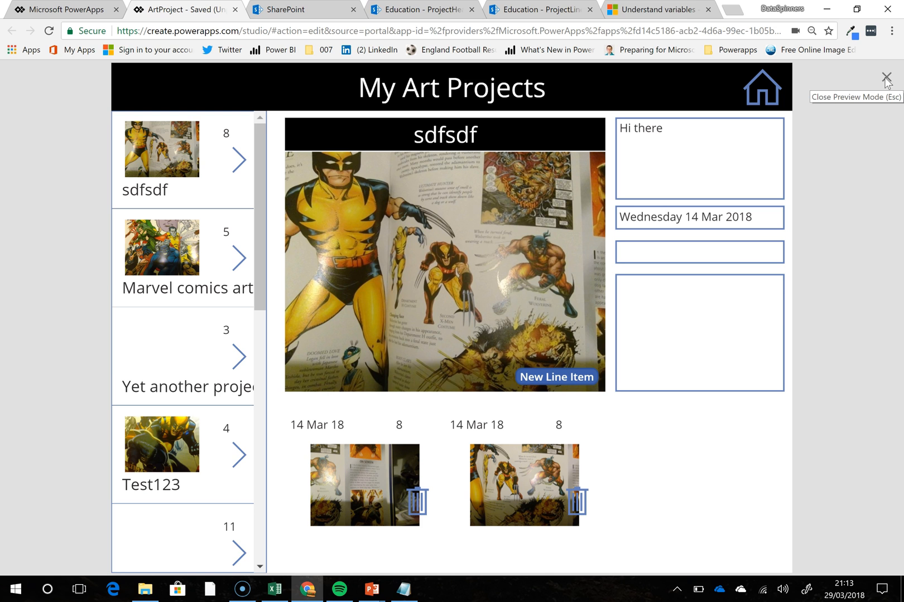
# Select the Image7 thumbnail and switch its property to OnSelect, selecting the old Select(Parent) formula.
pyautogui.click(886, 77)
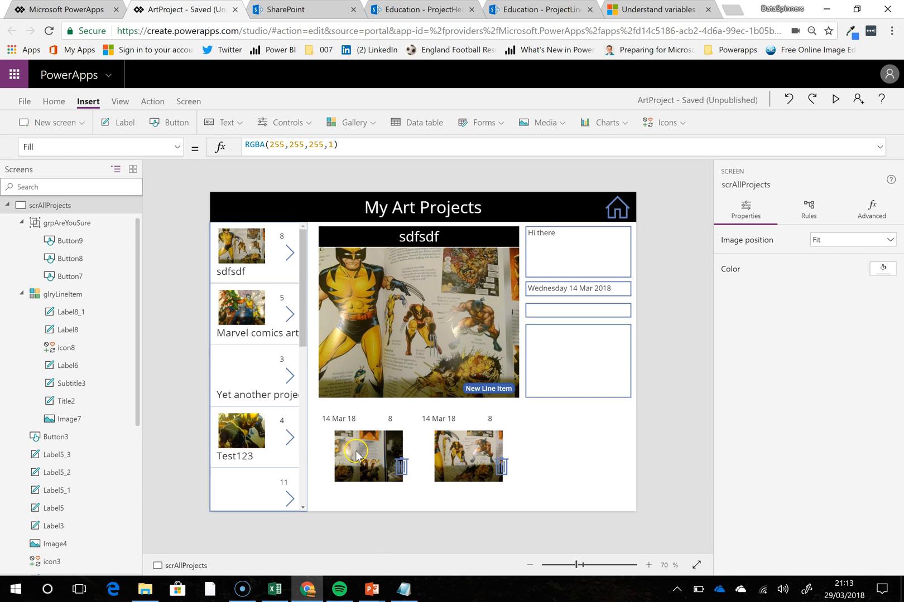
pyautogui.click(356, 455)
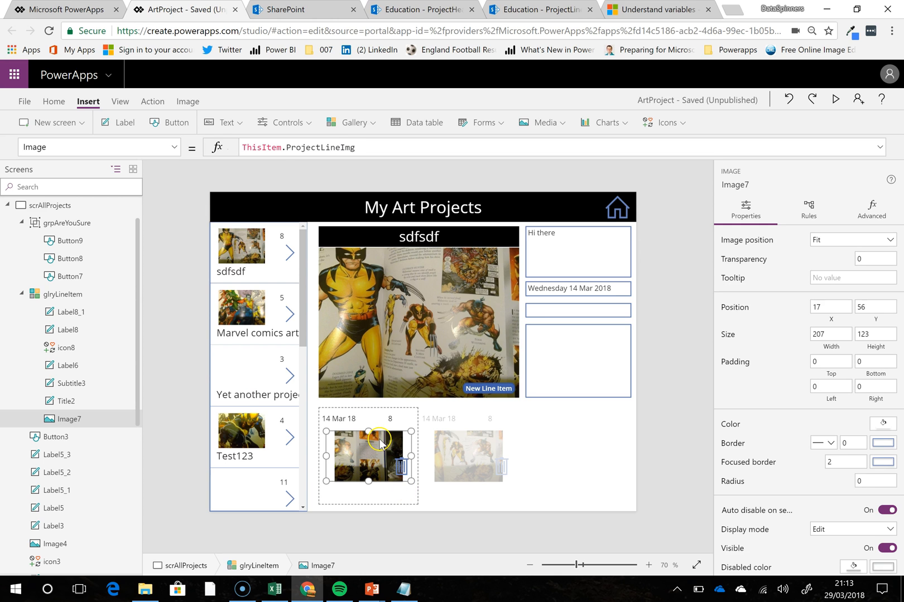
pyautogui.click(365, 147)
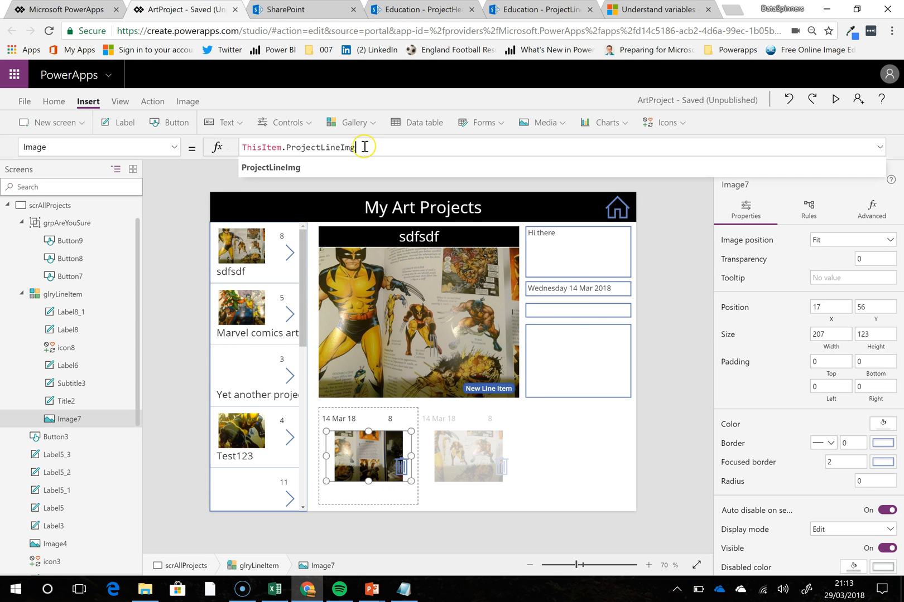
pyautogui.hotkey('ctrl', 'a')
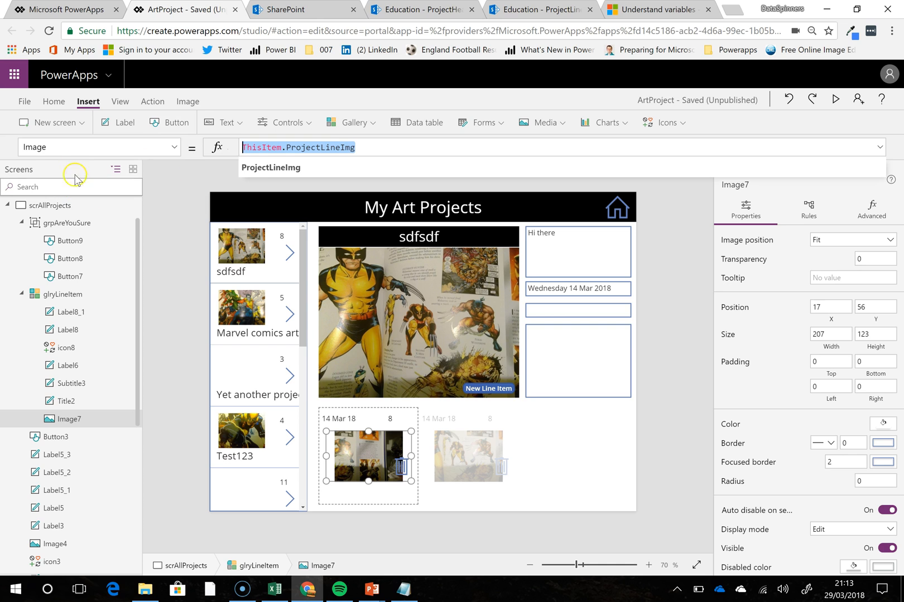
pyautogui.click(34, 147)
pyautogui.write('OnSelect')
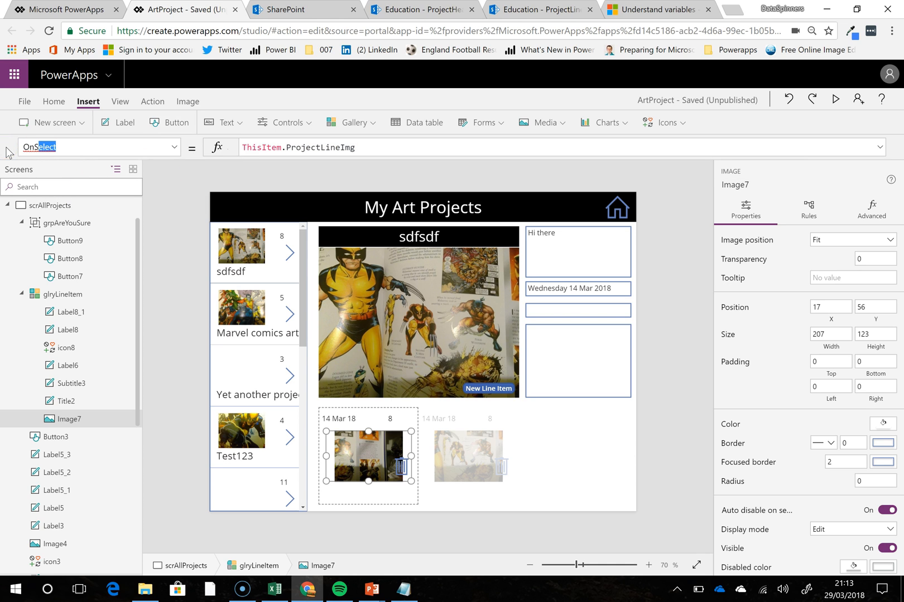
pyautogui.press('Return')
pyautogui.click(336, 149)
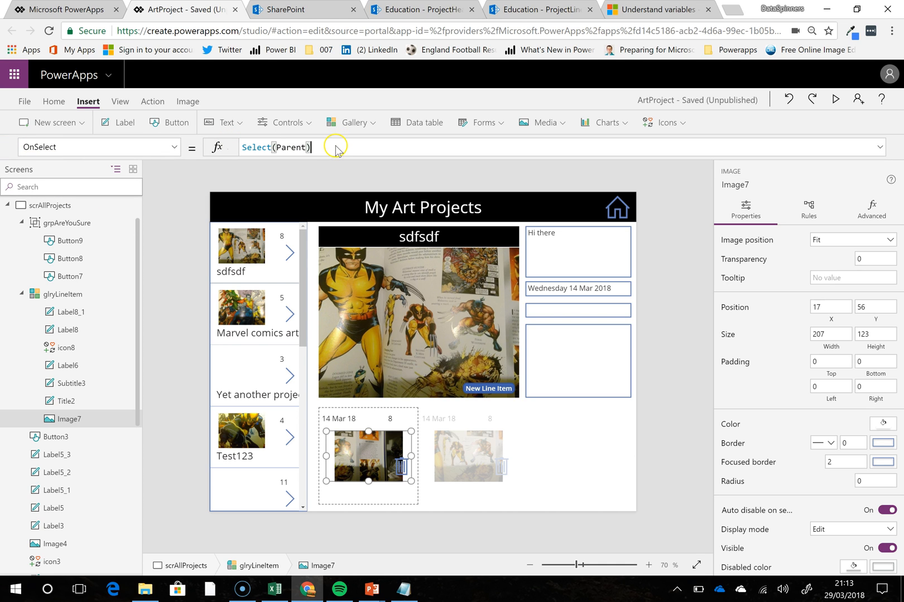
pyautogui.moveTo(336, 146); pyautogui.dragTo(191, 146)
pyautogui.write('S')
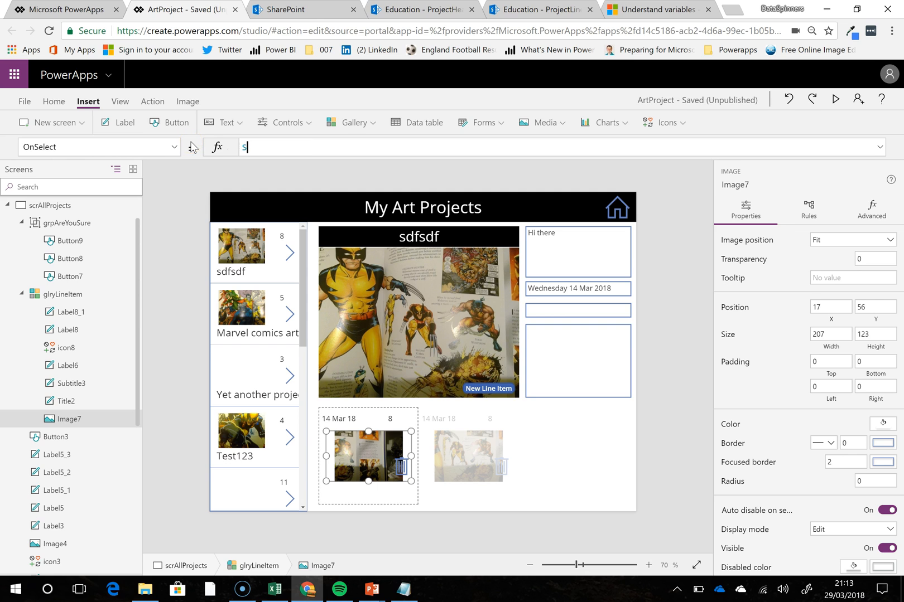
pyautogui.write('et(')
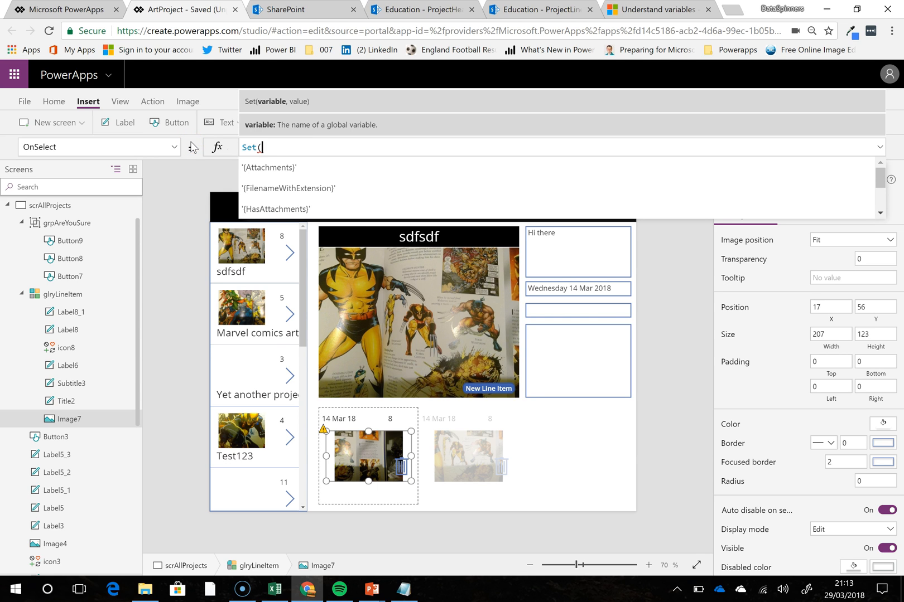
pyautogui.write('gv')
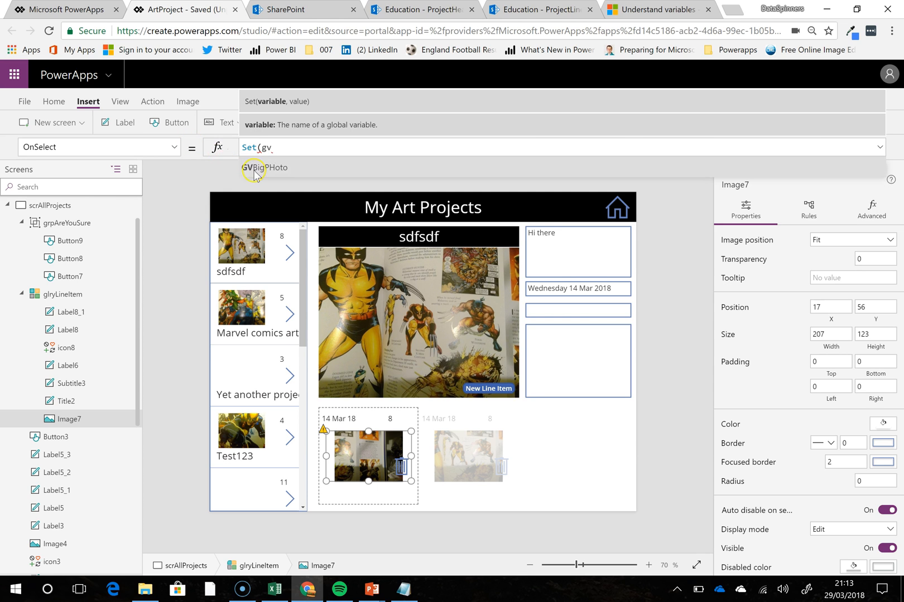
# Enter Set(GVBigPHoto,ThisItem.ProjectLineImg);Navigate(scrBigPhoto,Fade) as the thumbnail's OnSelect formula.
pyautogui.click(257, 167)
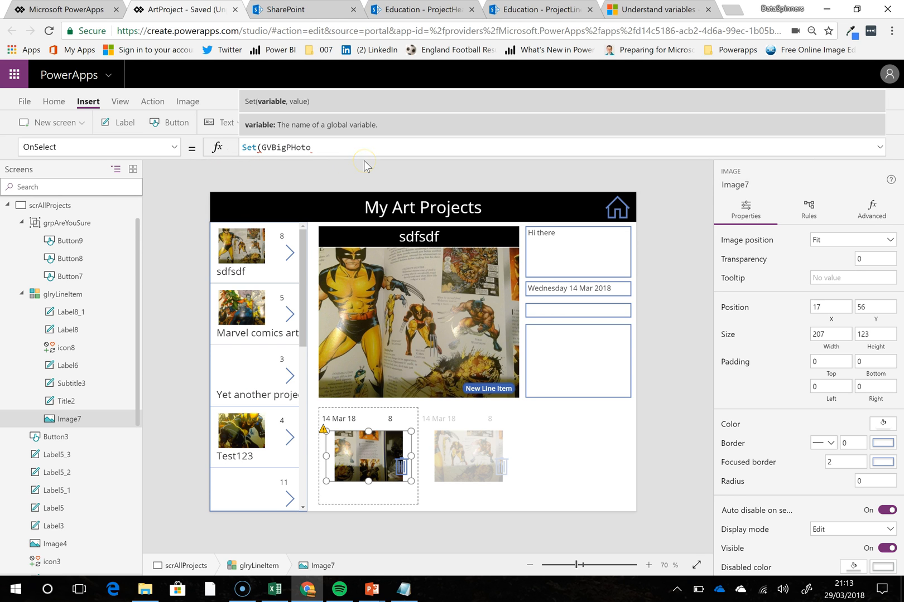
pyautogui.write(',')
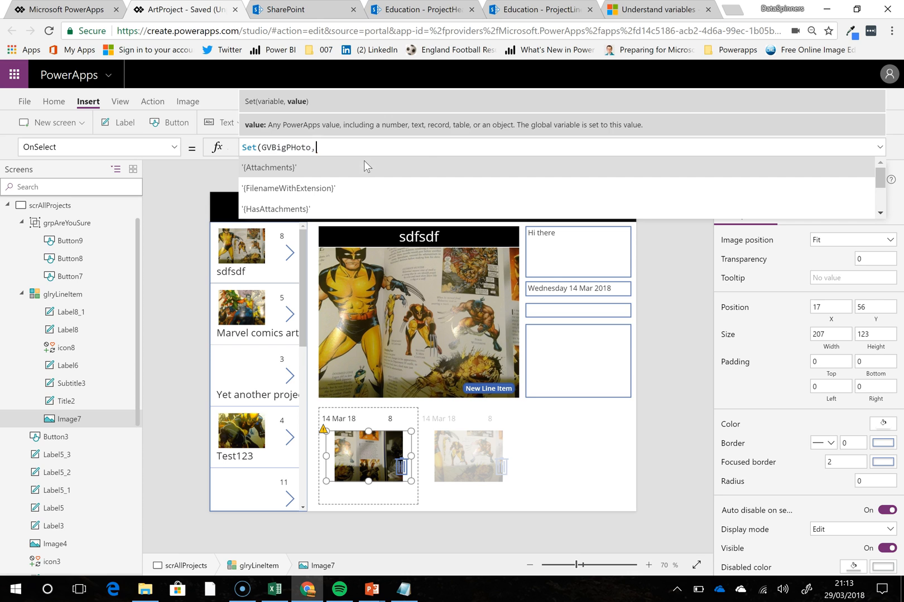
pyautogui.write('ThisItem.ProjectLineImg')
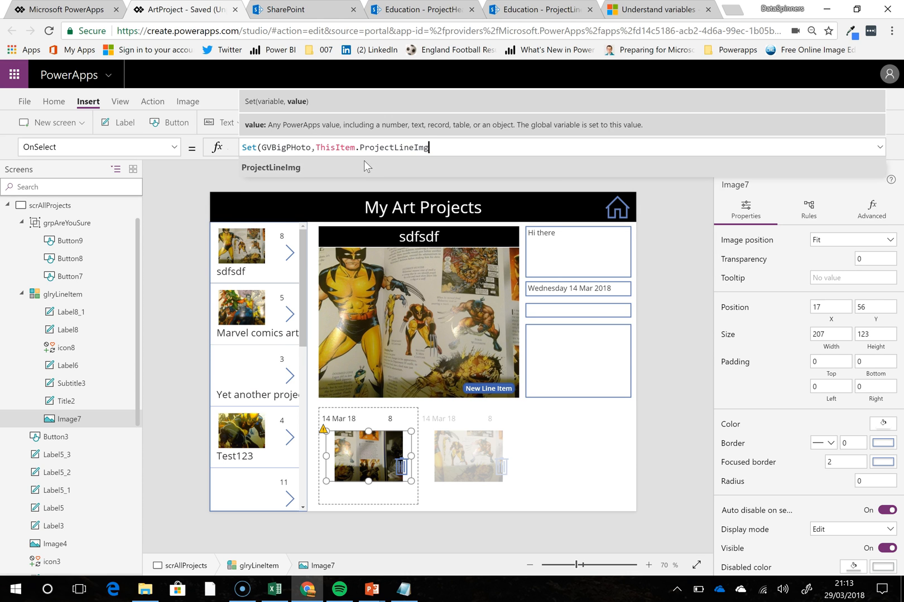
pyautogui.write(')')
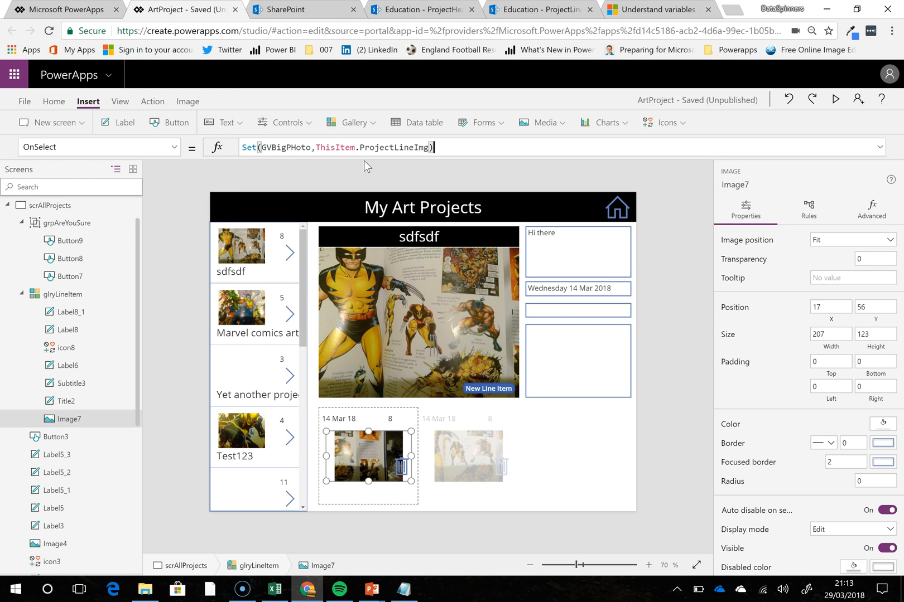
pyautogui.write(';navi')
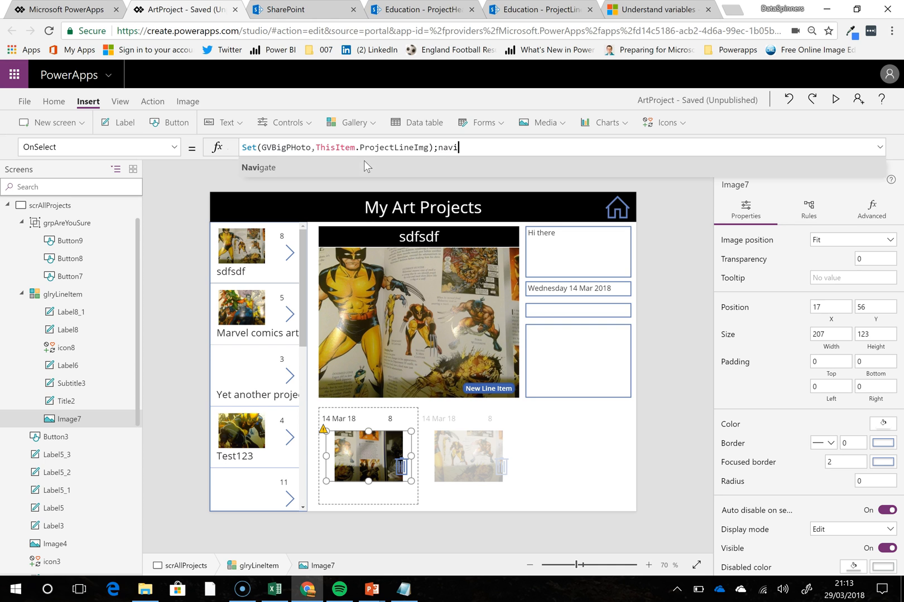
pyautogui.write('gate(')
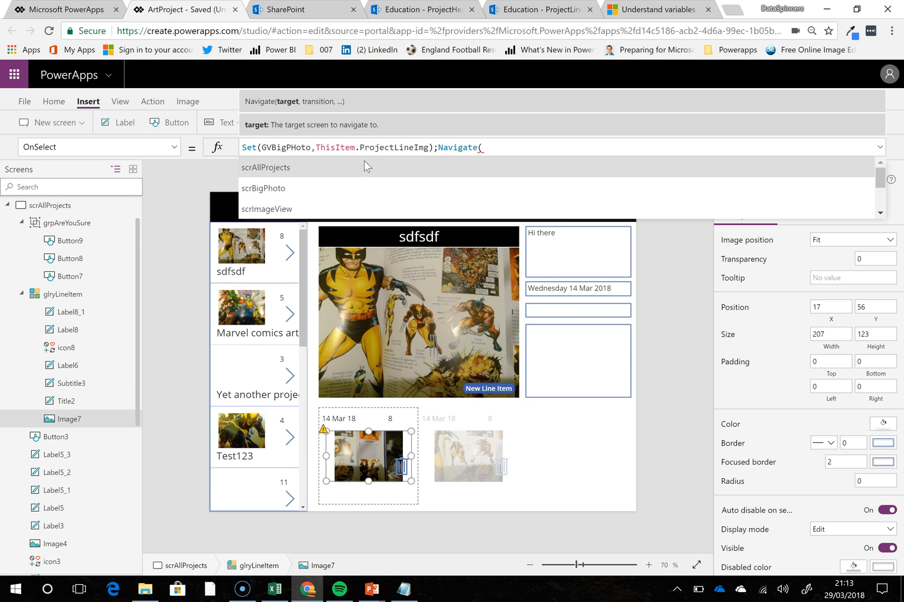
pyautogui.write('scr')
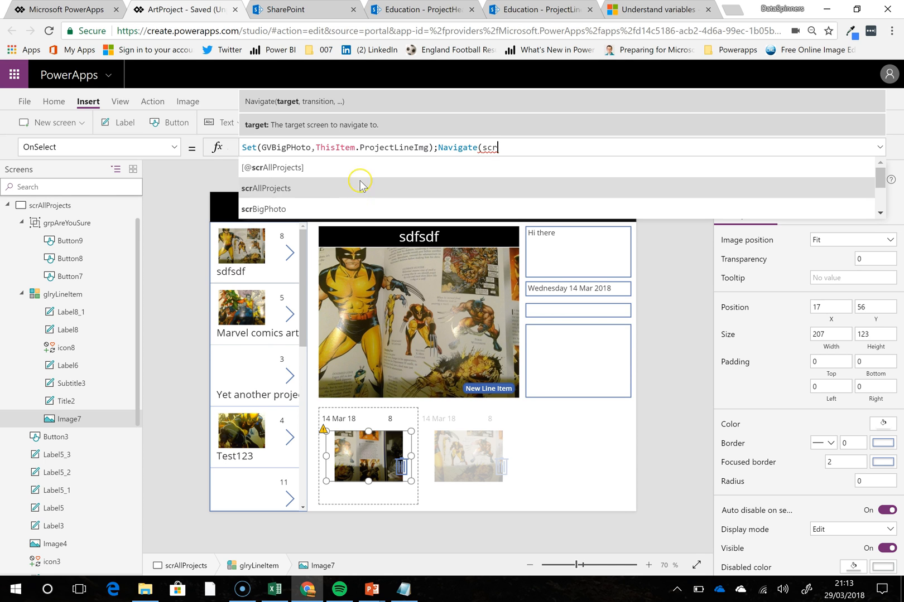
pyautogui.click(348, 209)
pyautogui.write(',')
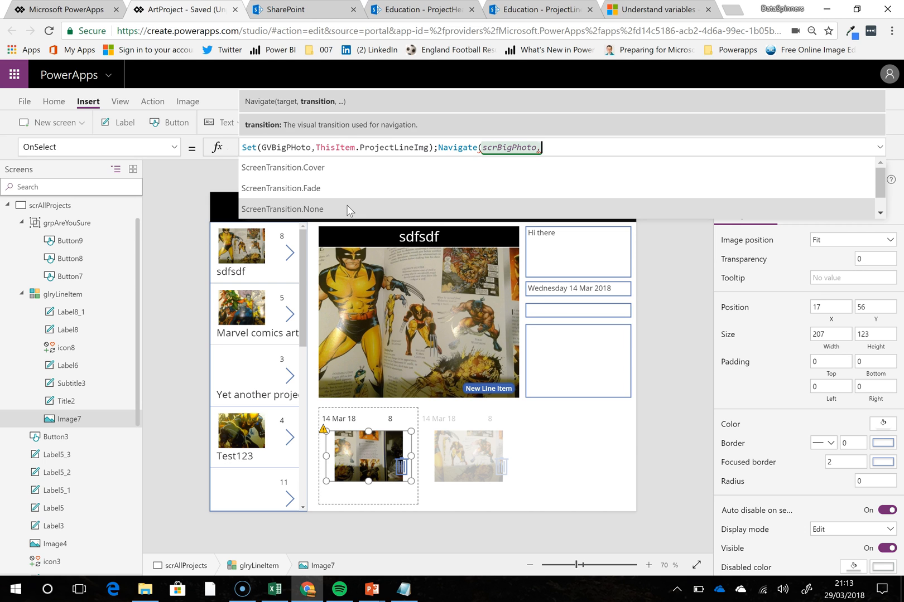
pyautogui.write('fa')
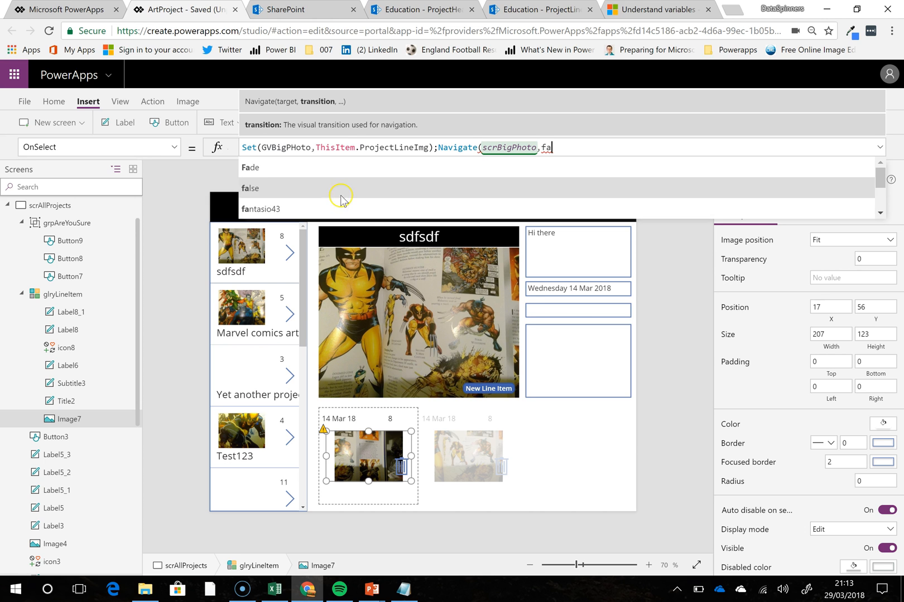
pyautogui.click(342, 177)
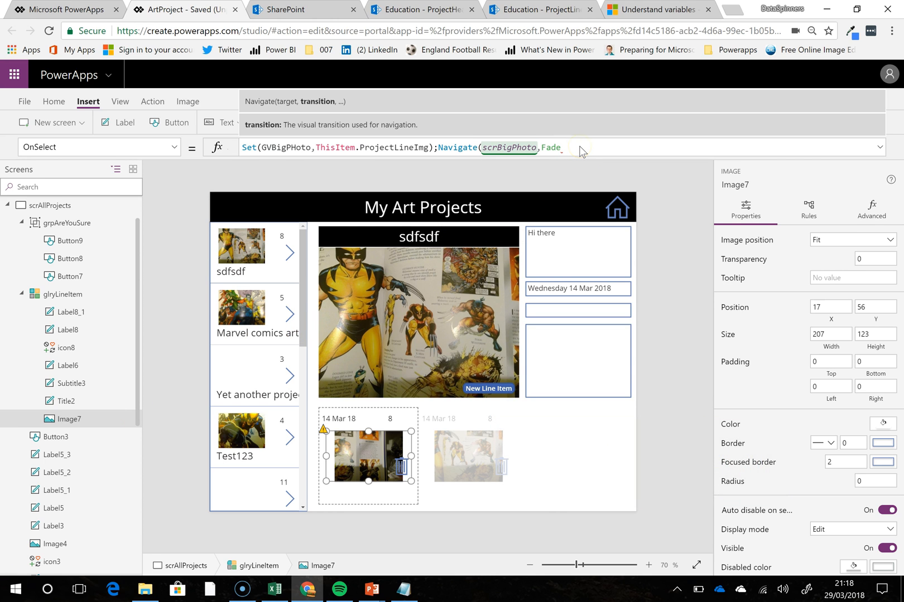
pyautogui.press('BackSpace')
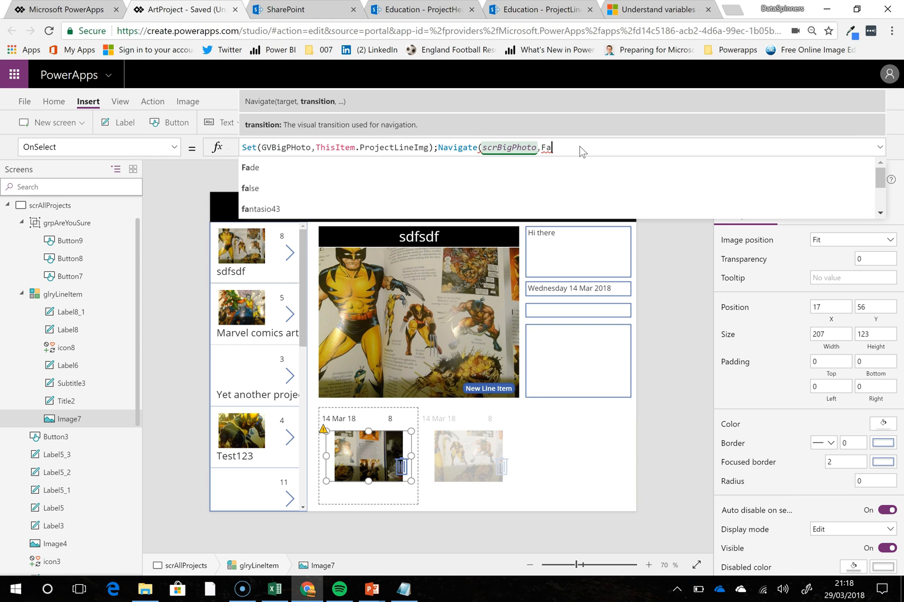
pyautogui.click(527, 169)
pyautogui.write(')')
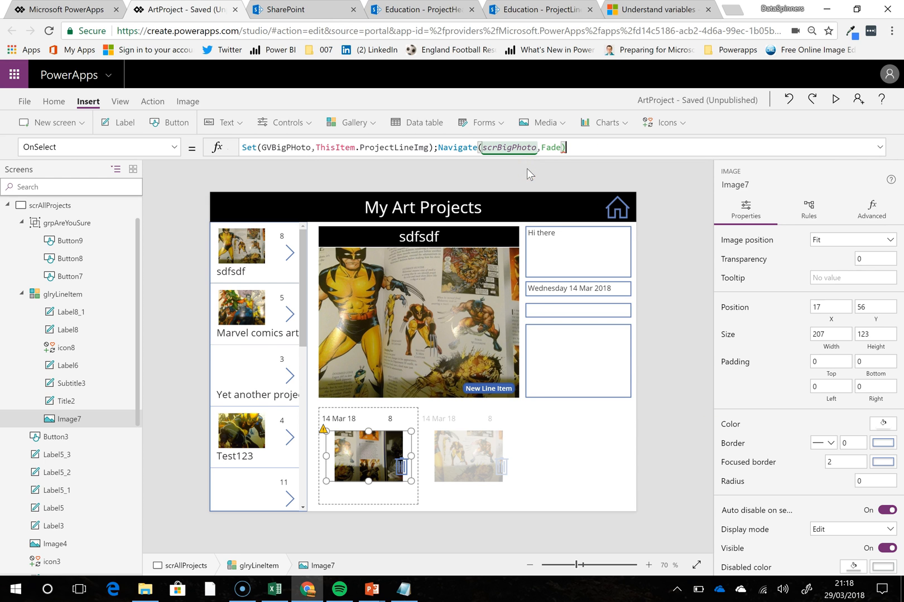
pyautogui.click(459, 495)
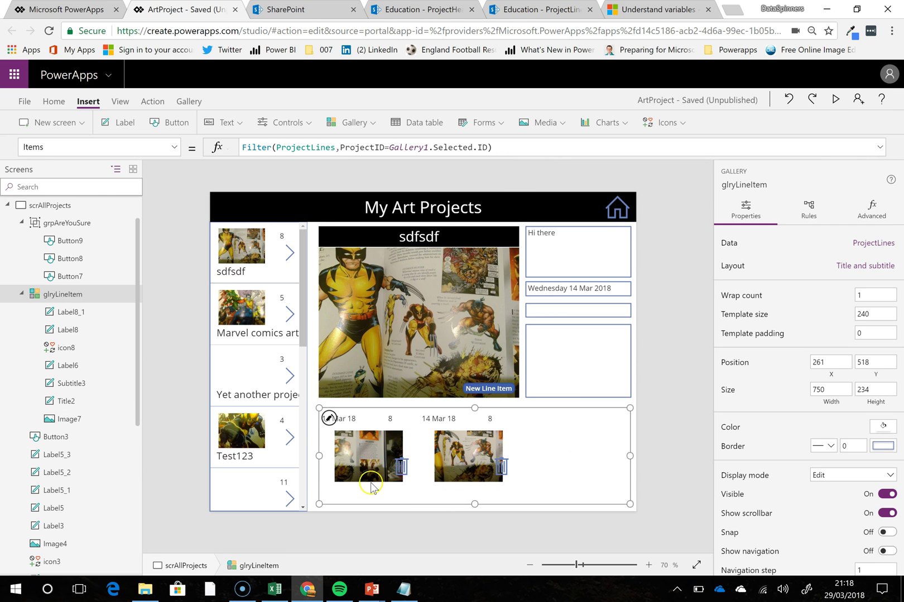
# Preview the app and open the first and second line-item photos full size, returning with the back arrow.
pyautogui.click(835, 101)
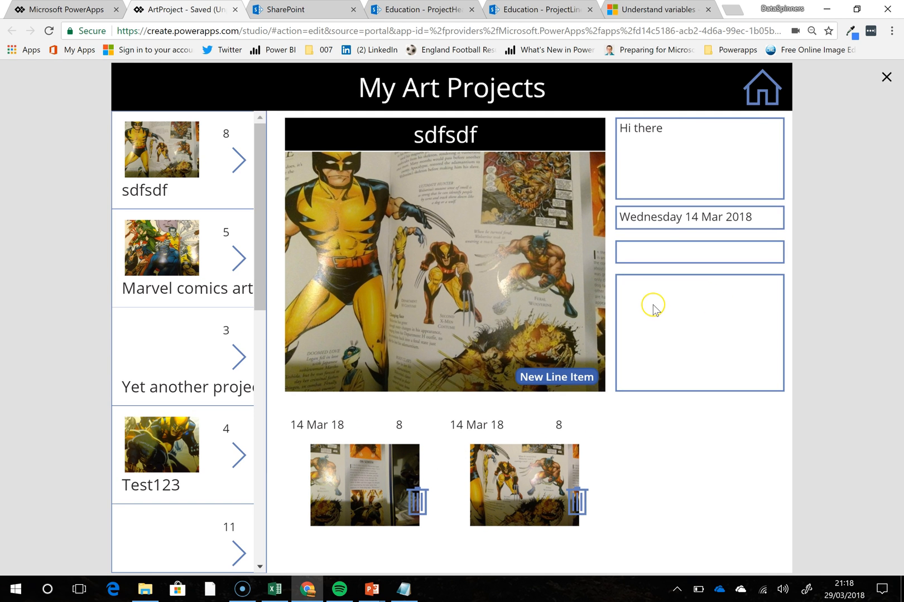
pyautogui.click(342, 473)
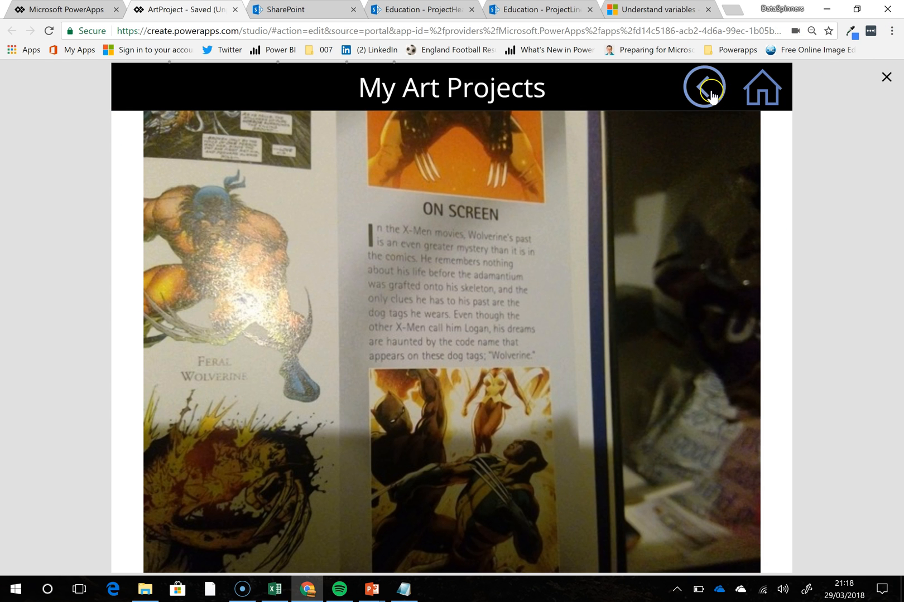
pyautogui.click(708, 91)
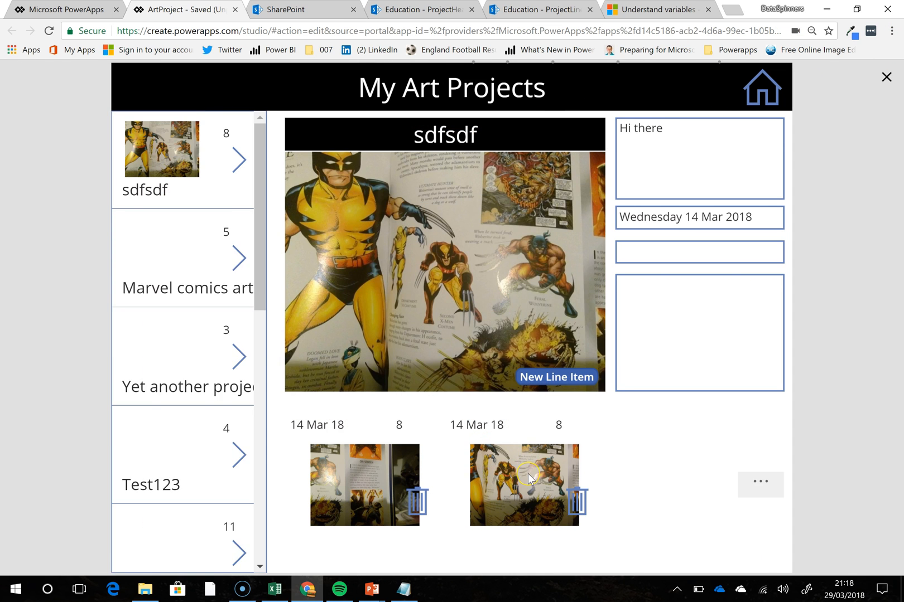
pyautogui.click(527, 471)
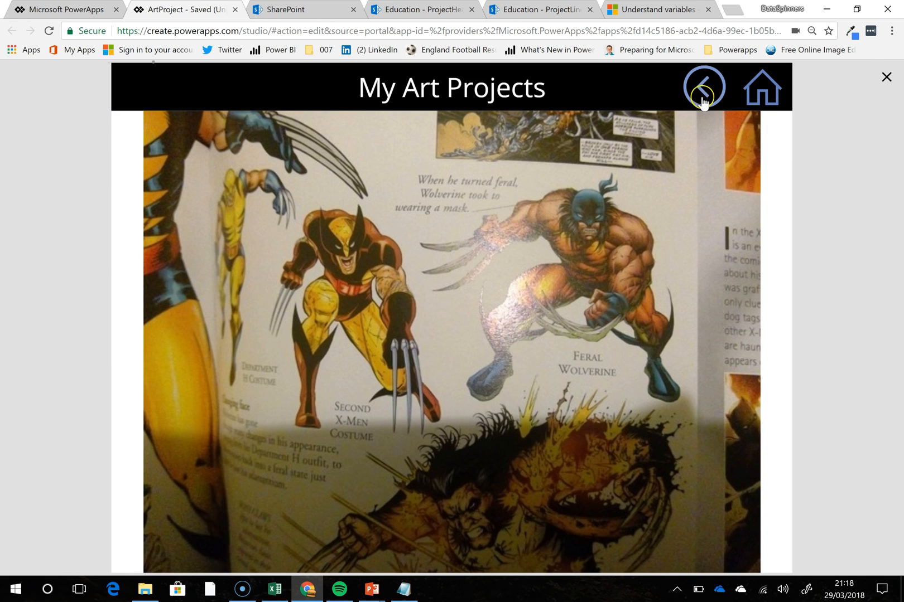
pyautogui.click(704, 87)
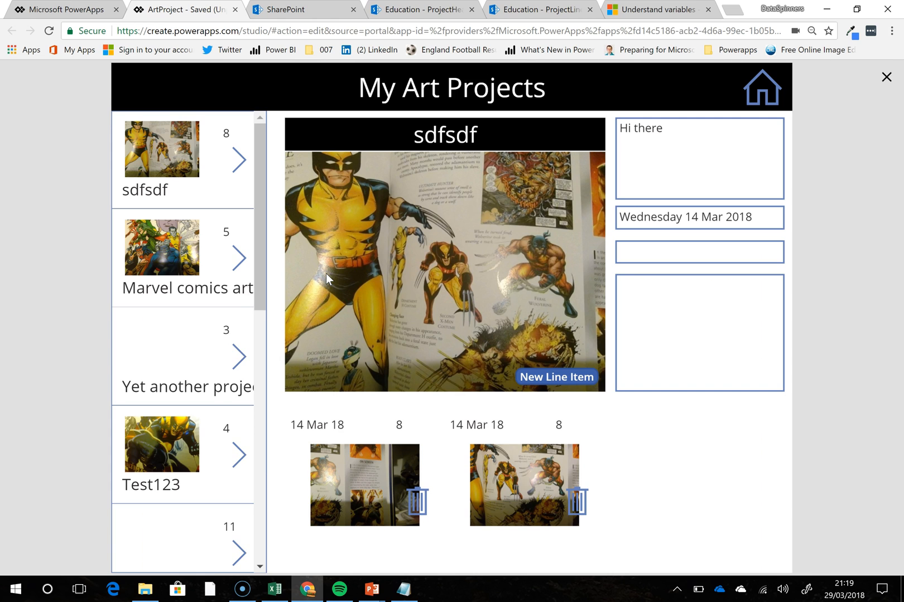
# Switch to the Marvel comics art project, then back to the sdfsdf project.
pyautogui.click(287, 462)
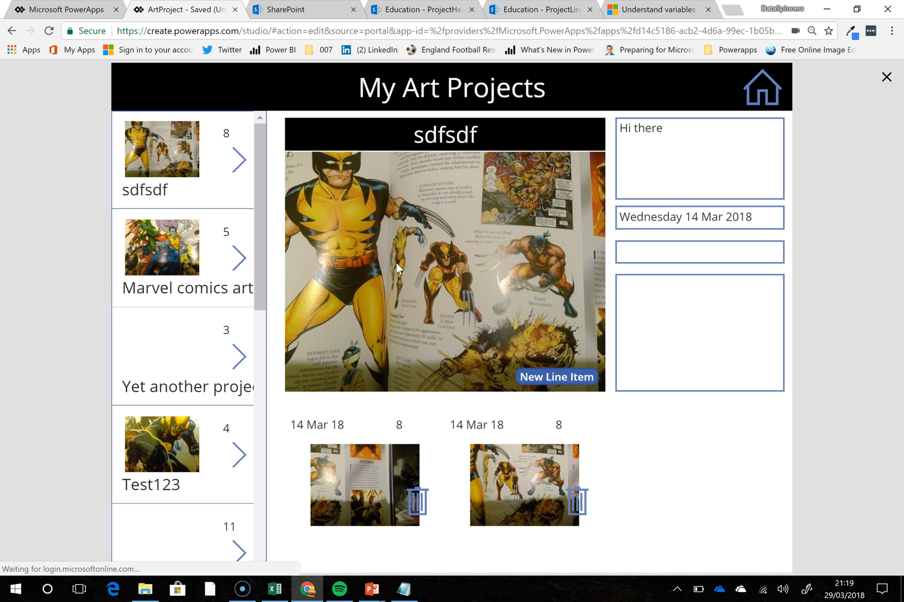
pyautogui.click(164, 248)
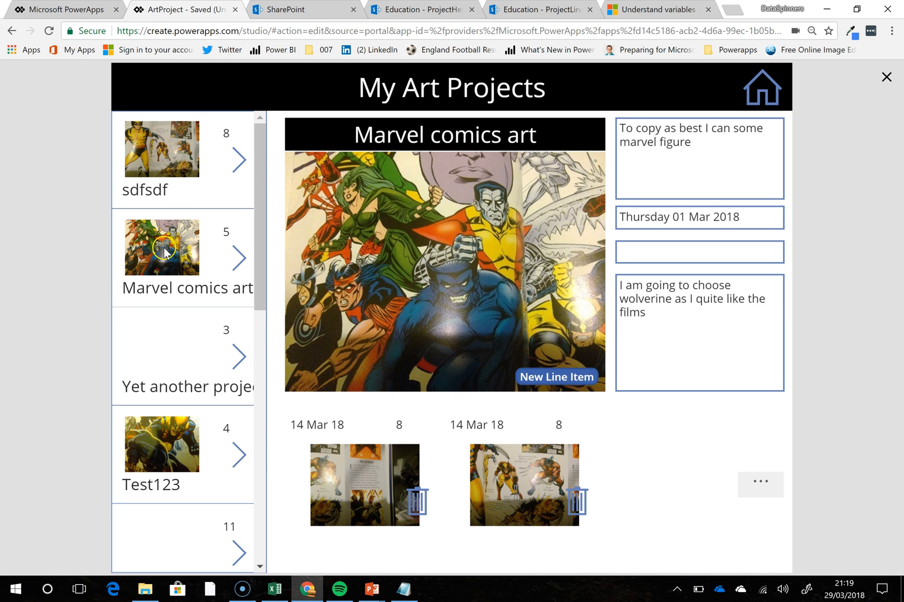
pyautogui.click(173, 154)
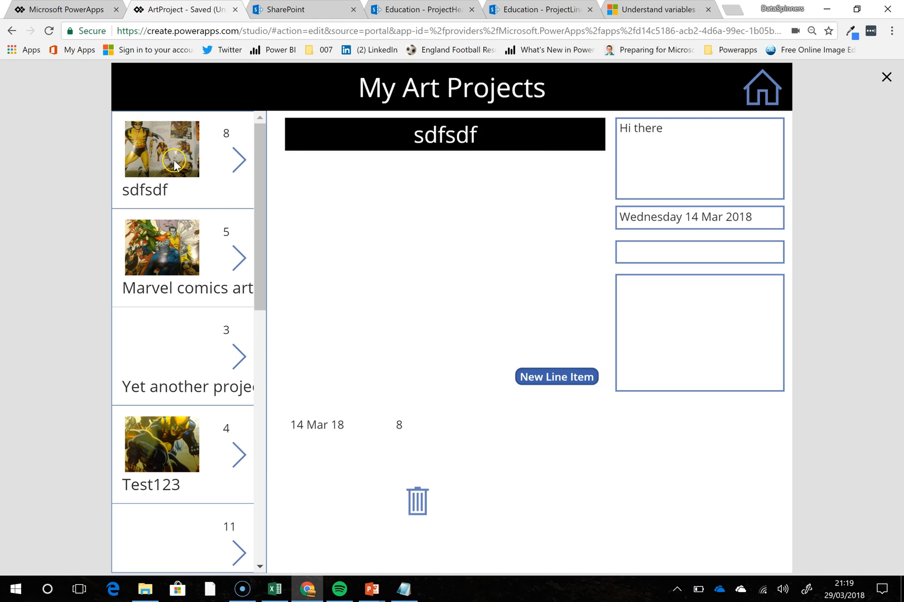